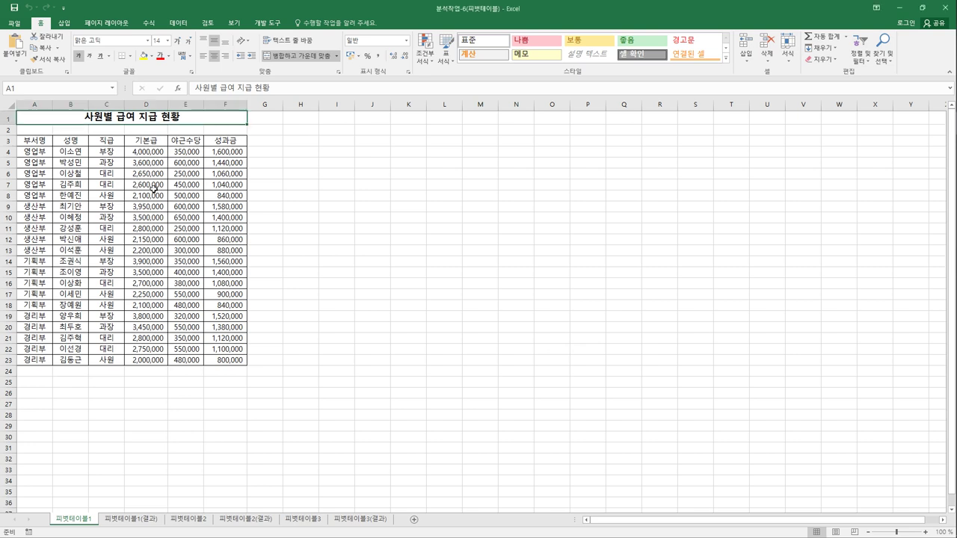
Step: Create a pivot table from the salary data in A3:F23, placed at cell H3 of the existing 피벗테이블1 worksheet
drag(46, 142, 221, 361)
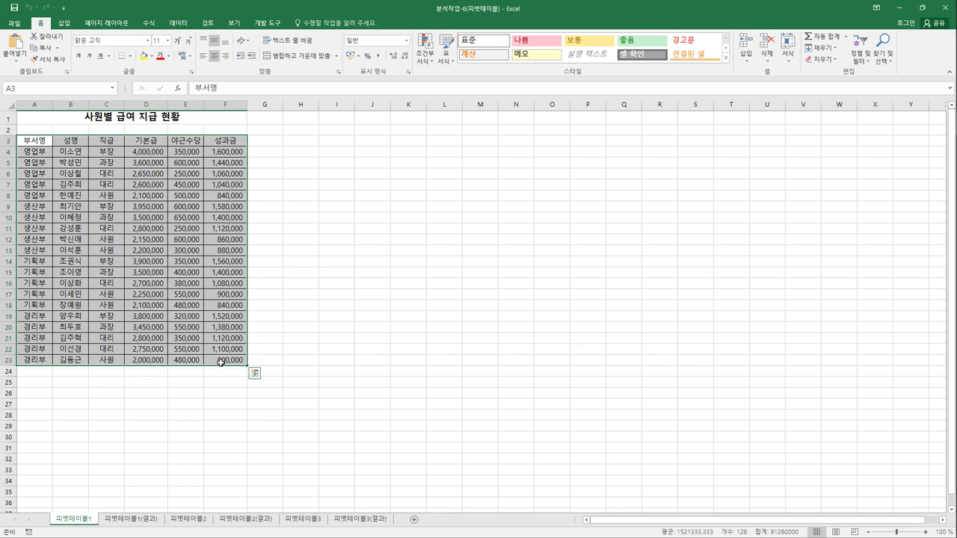
drag(30, 144, 111, 216)
click(30, 143)
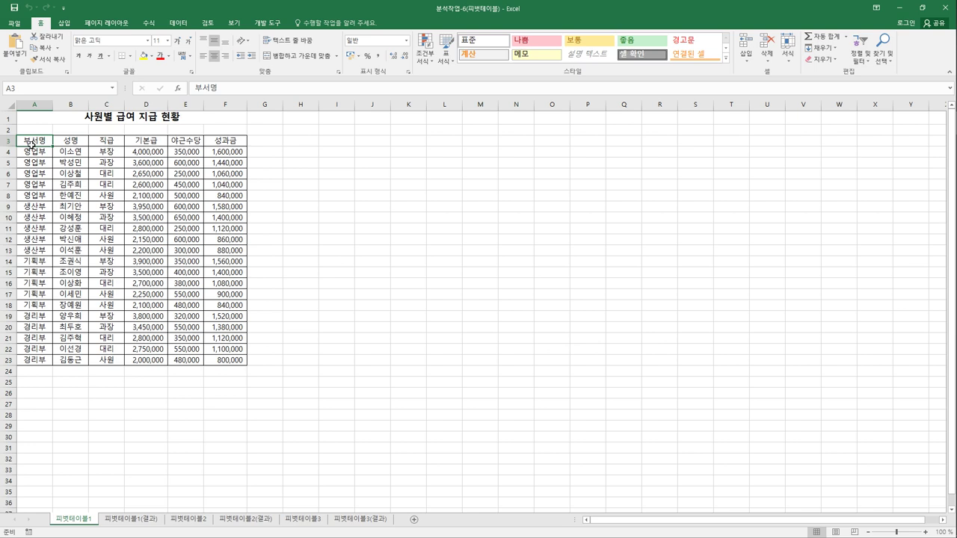
click(65, 23)
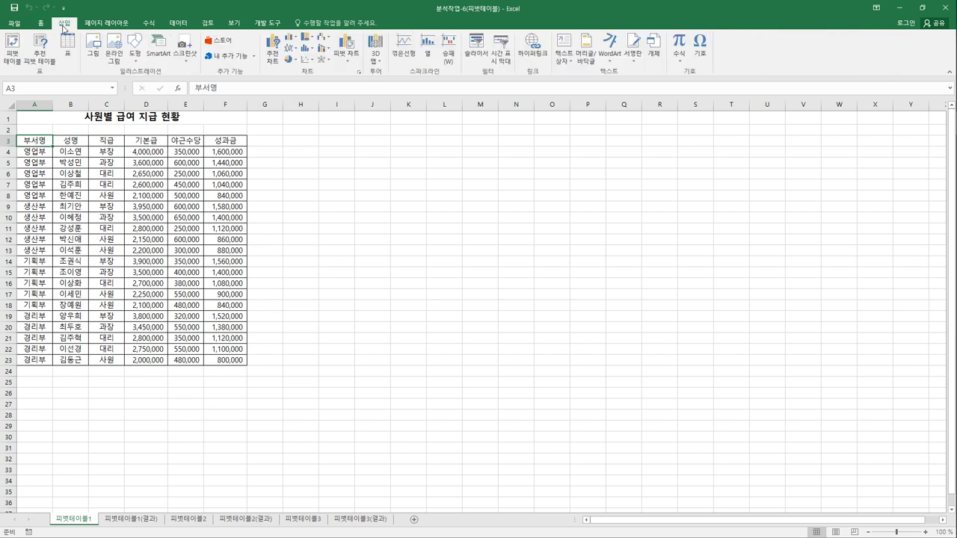
click(10, 56)
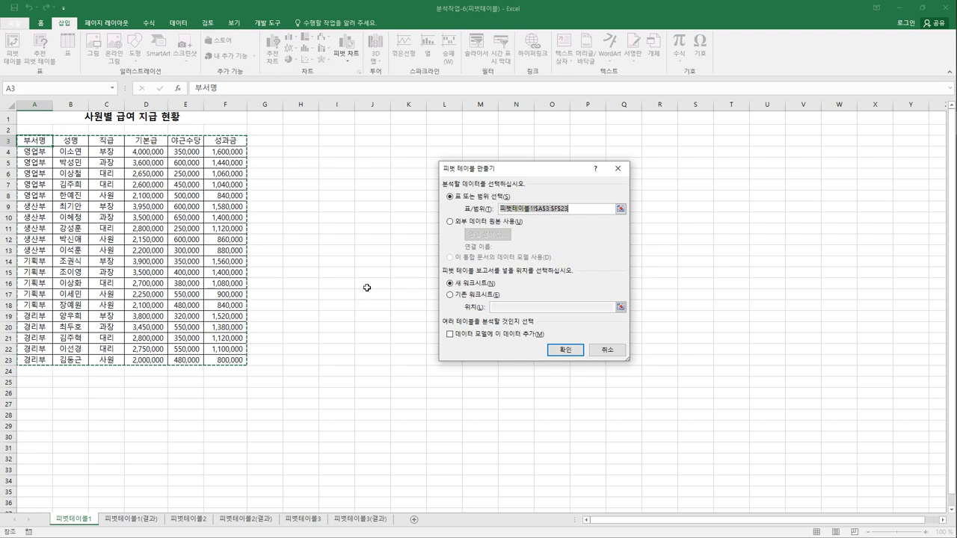
click(469, 296)
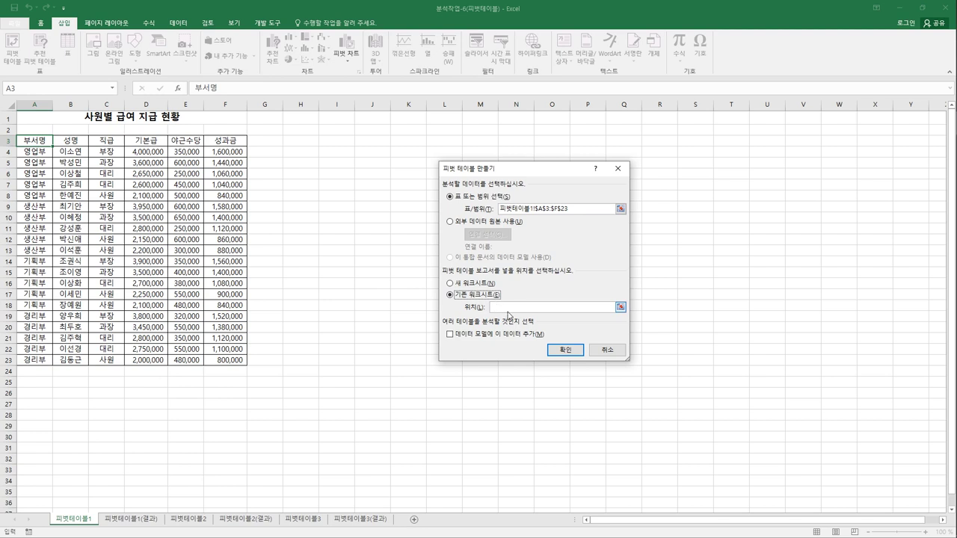
click(512, 310)
click(301, 142)
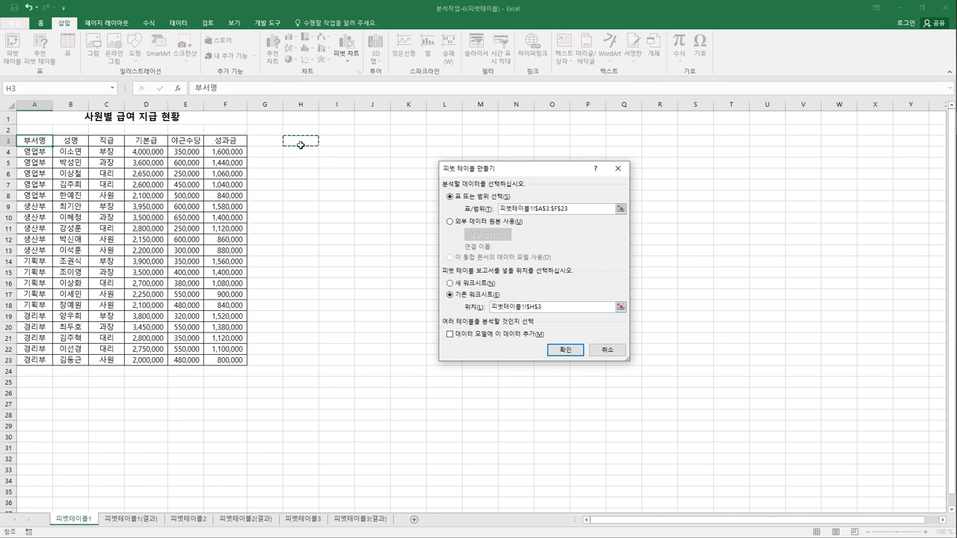
click(564, 350)
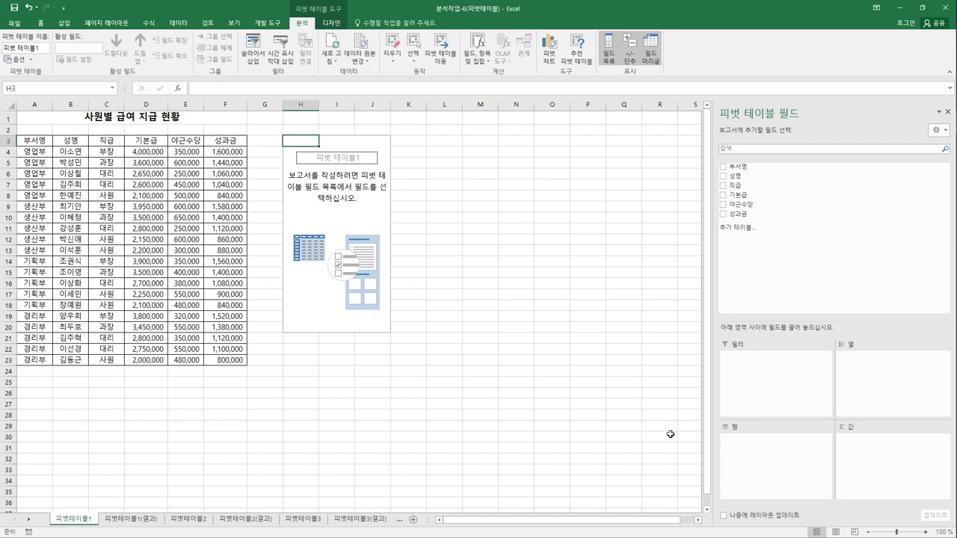
Step: Add 부서명 to the pivot table's rows and 기본급, 야근수당 and 성과금 to its values
drag(752, 173, 770, 463)
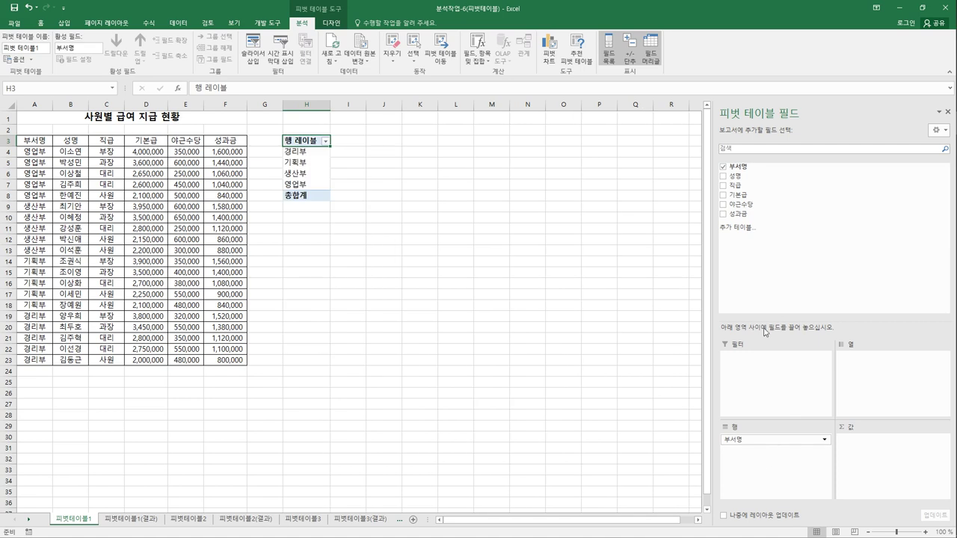
drag(743, 195, 846, 461)
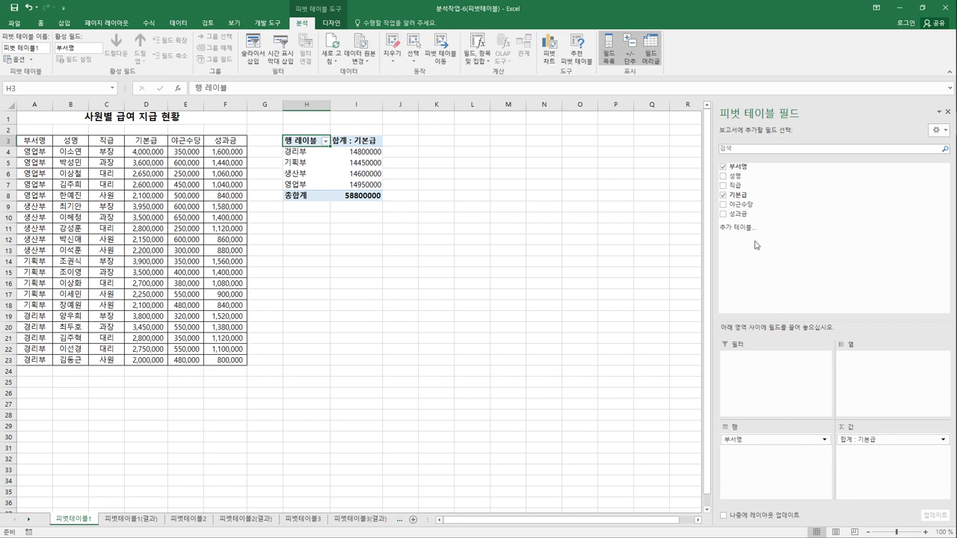
drag(753, 208, 863, 479)
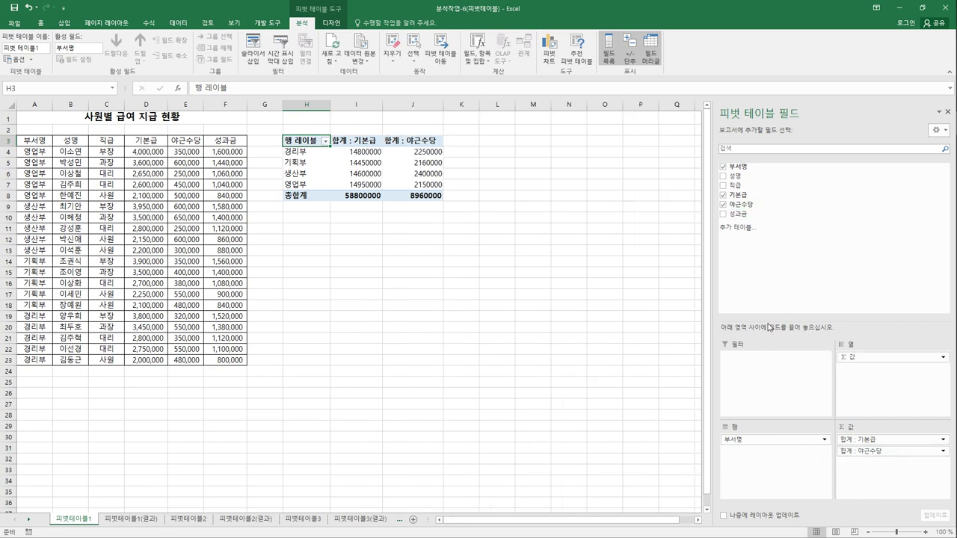
drag(744, 214, 856, 477)
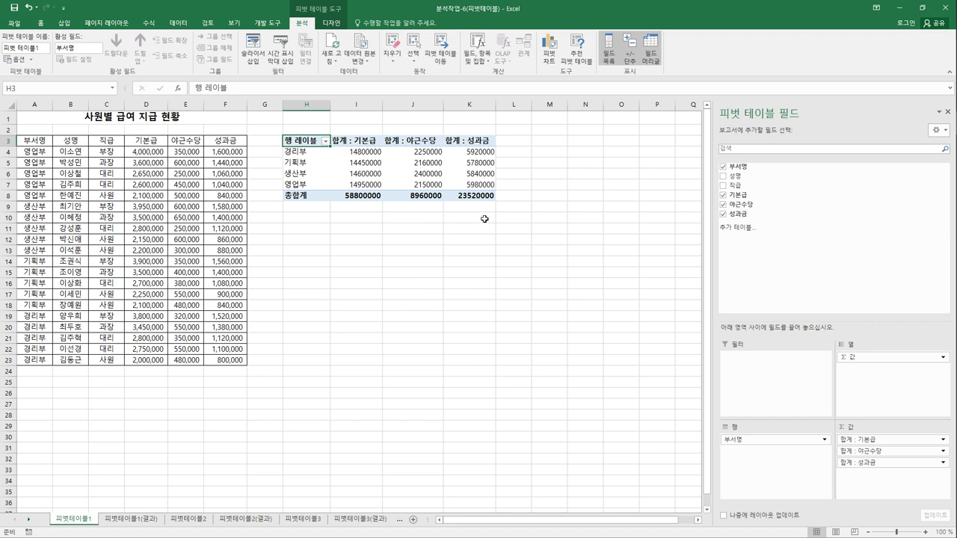
Step: Summarize the 기본급 value field of the pivot table by average (평균)
mouse_move(476, 159)
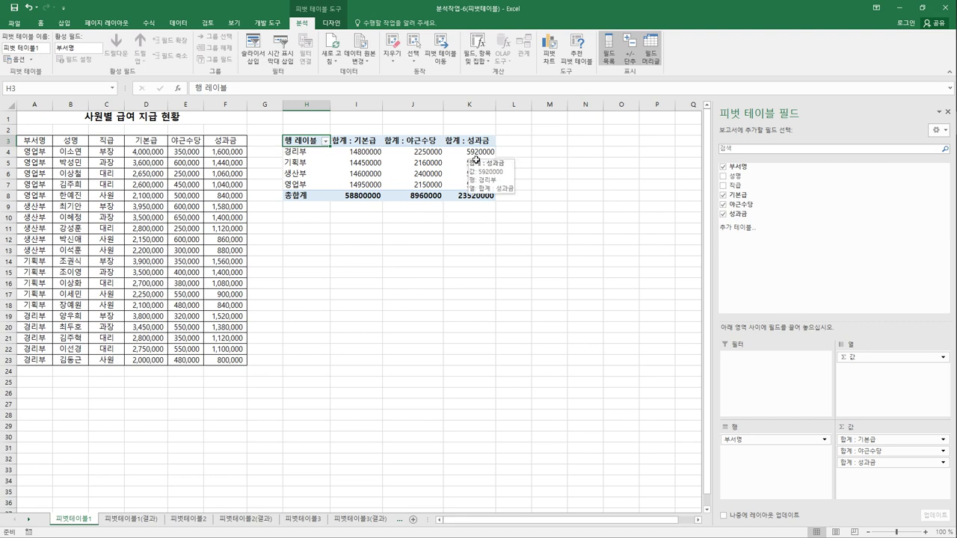
click(358, 143)
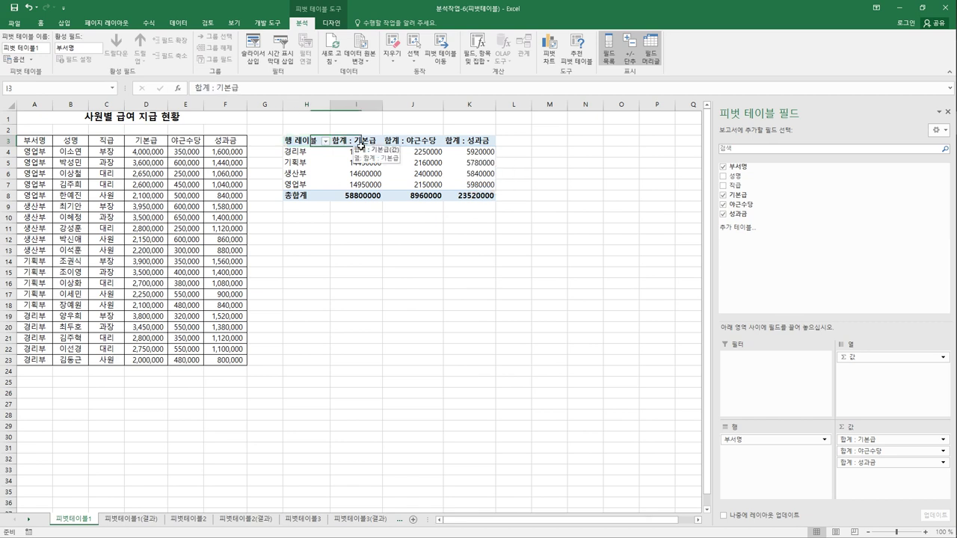
right_click(358, 144)
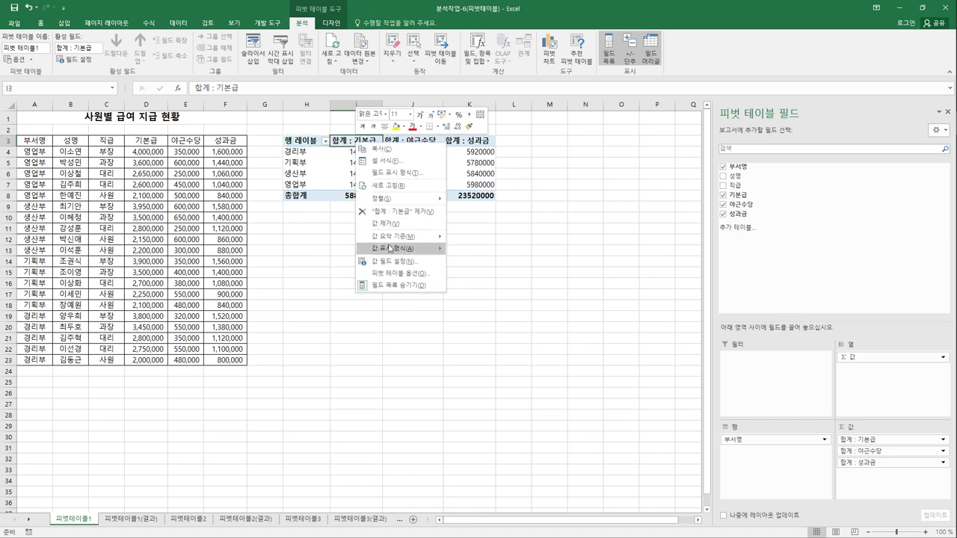
mouse_move(388, 239)
click(479, 261)
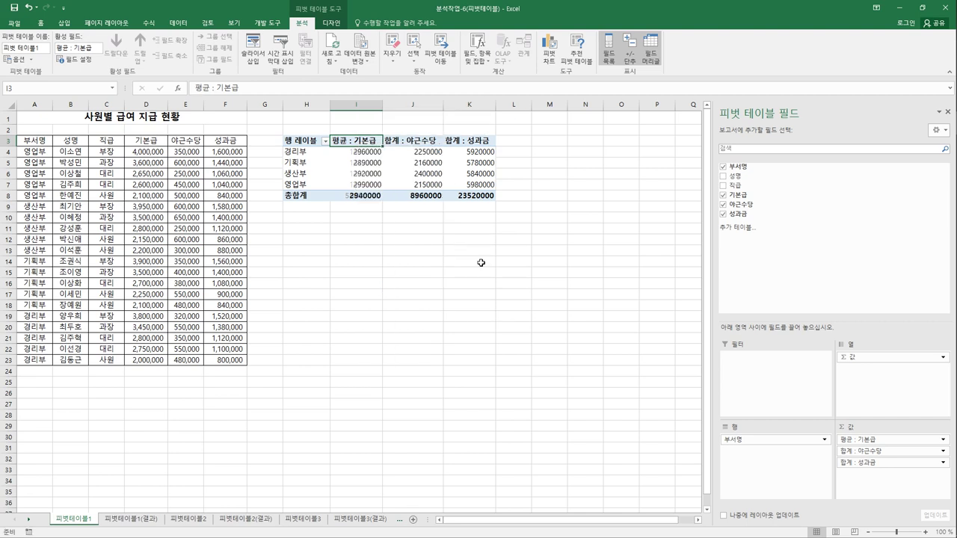
Step: Summarize the 야근수당 value field of the pivot table by average (평균)
click(417, 145)
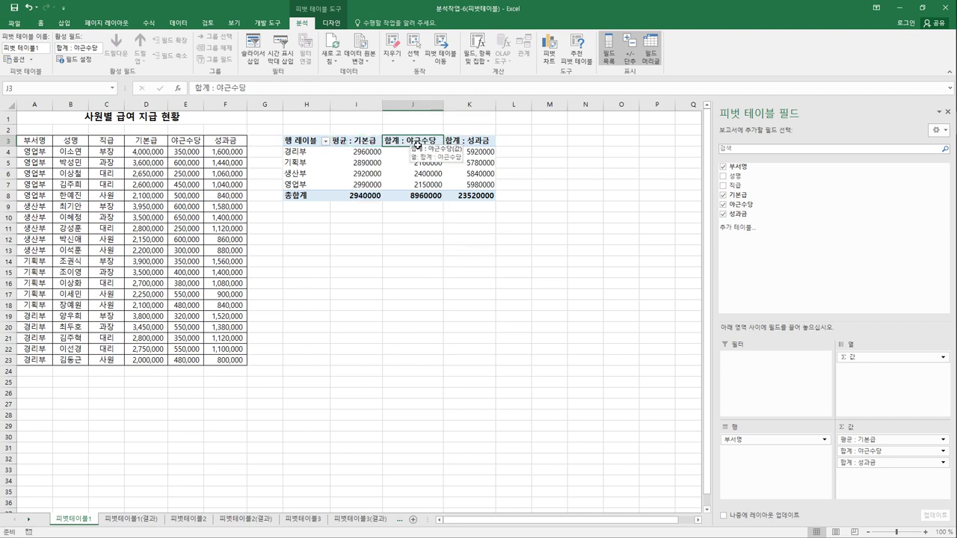
right_click(417, 146)
mouse_move(458, 238)
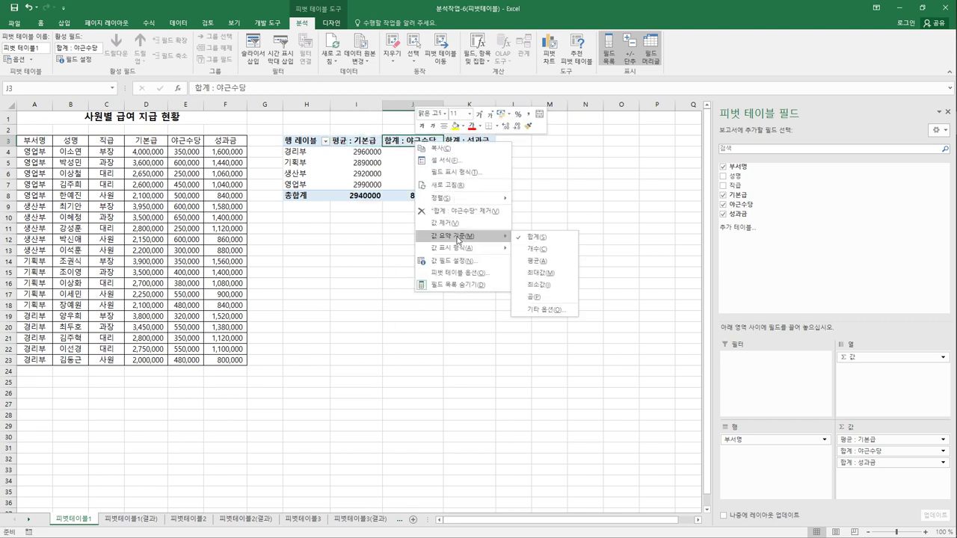
click(546, 261)
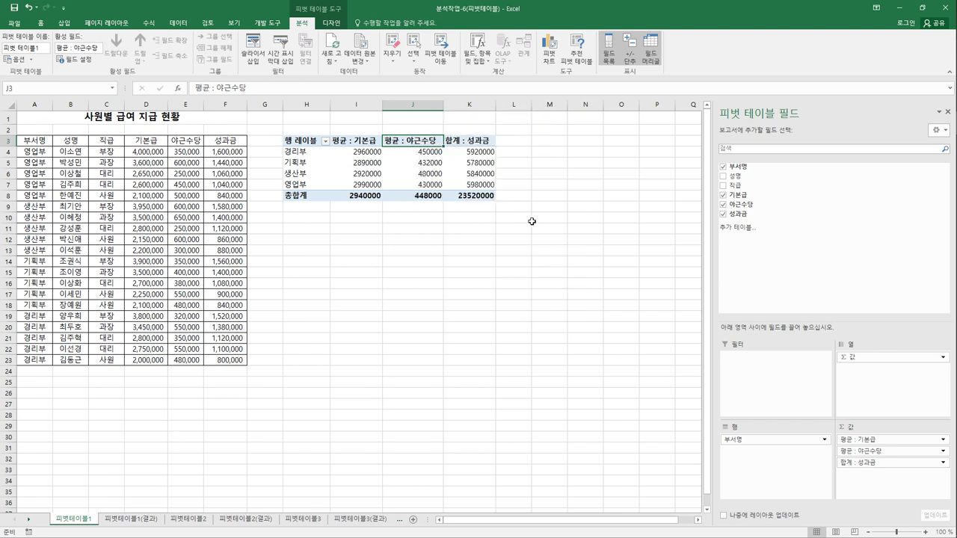
Step: Summarize the 성과금 value field of the pivot table by average (평균)
click(473, 144)
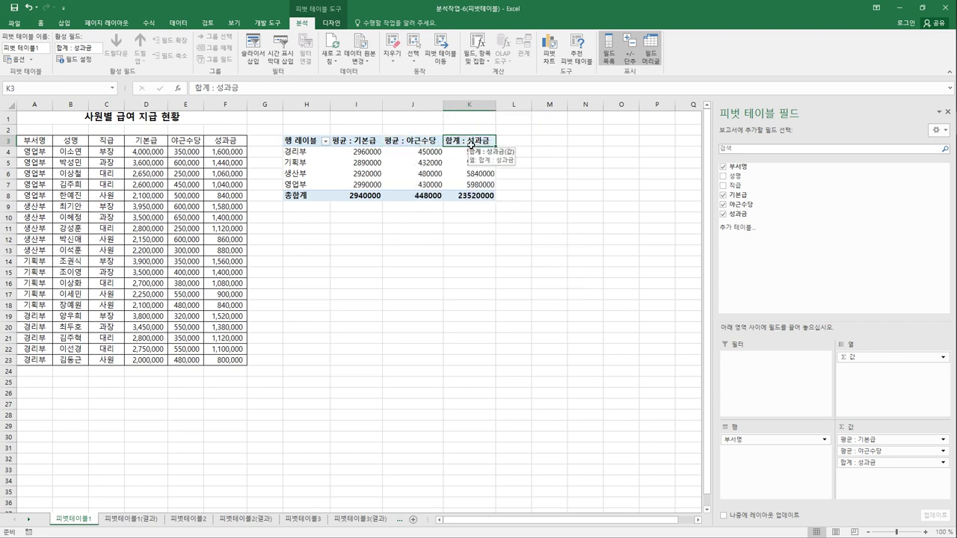
right_click(471, 144)
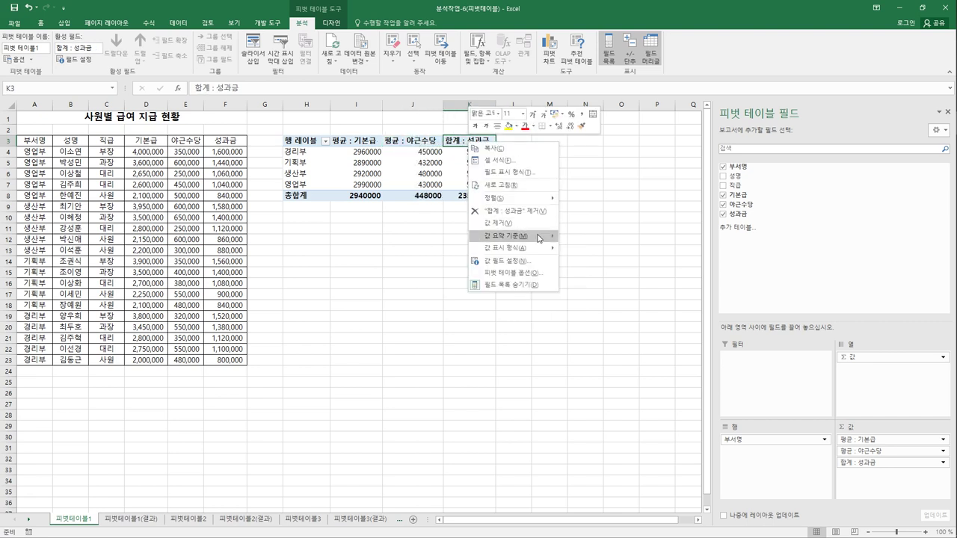
mouse_move(538, 238)
click(607, 262)
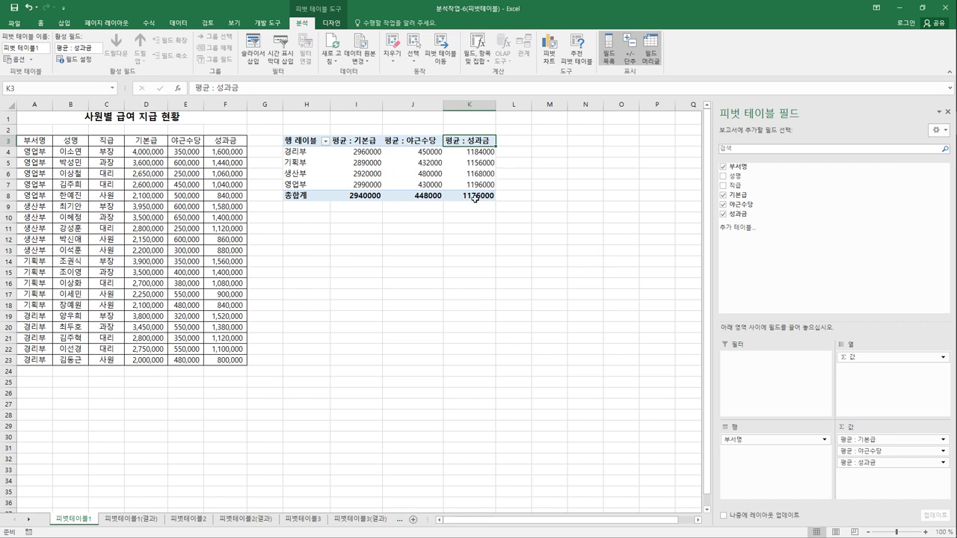
Step: Format the 기본급 average field through its value field settings as 숫자 with the 1000 separator
click(362, 145)
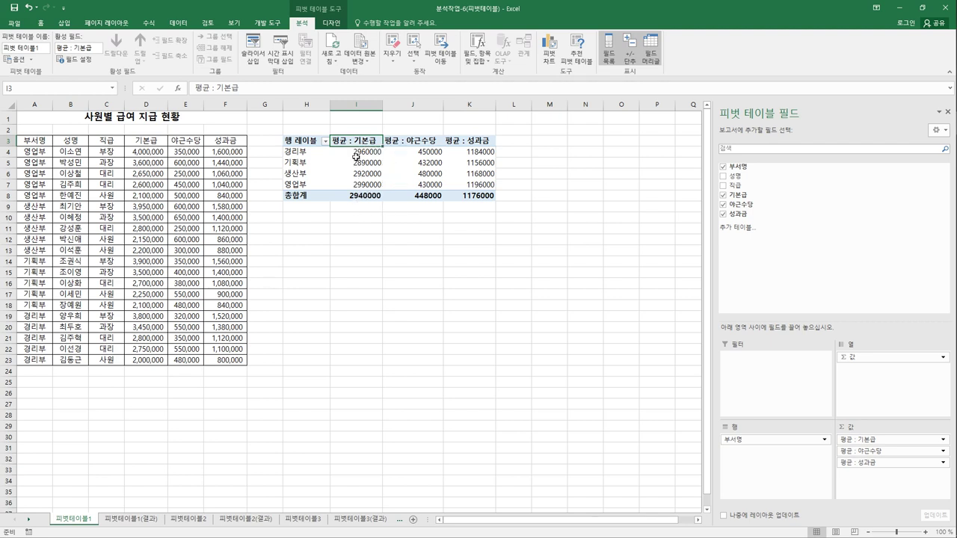
right_click(356, 146)
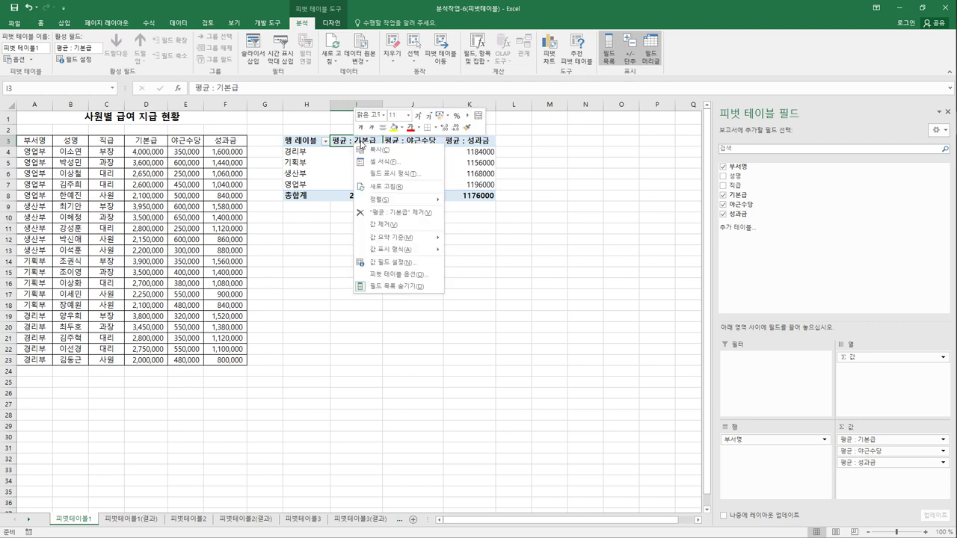
click(394, 262)
drag(365, 182, 410, 244)
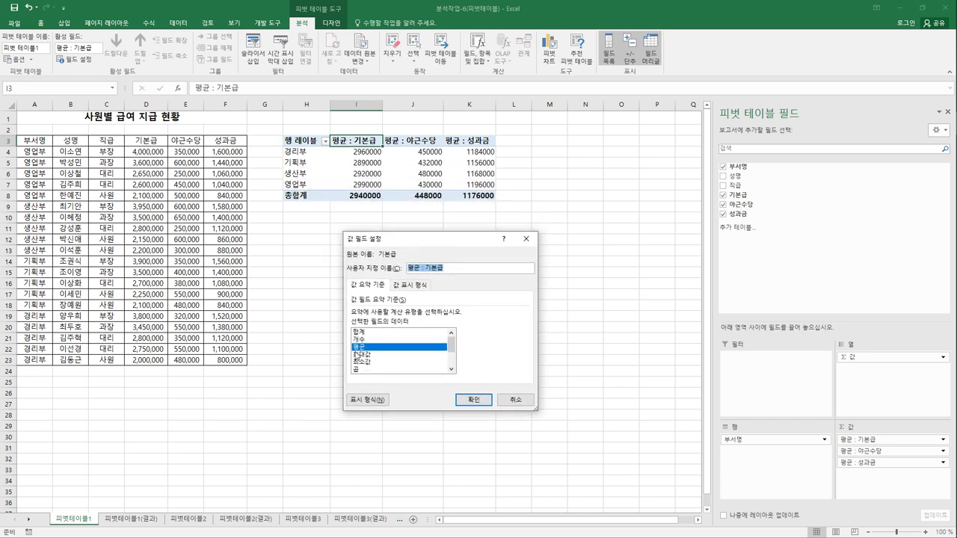
click(360, 401)
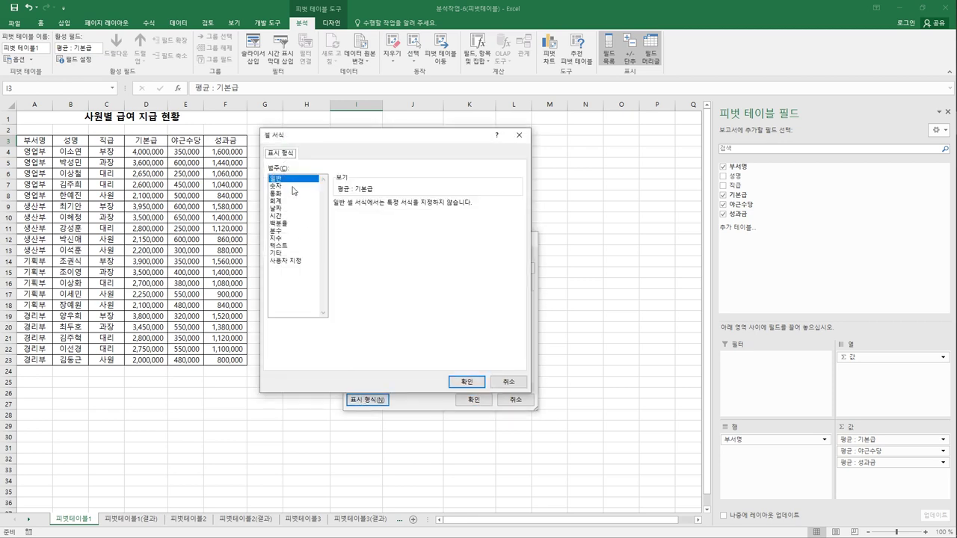
click(292, 186)
click(352, 219)
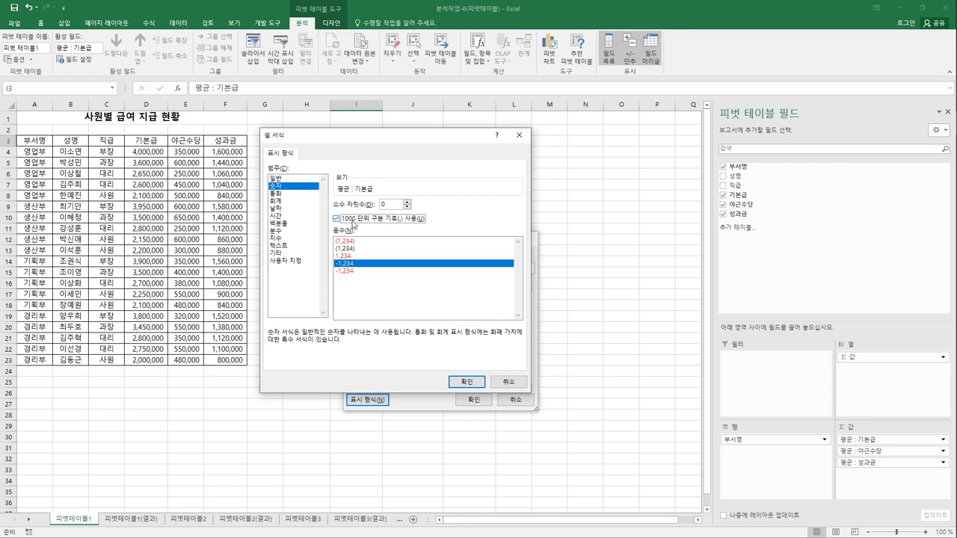
click(461, 381)
click(466, 402)
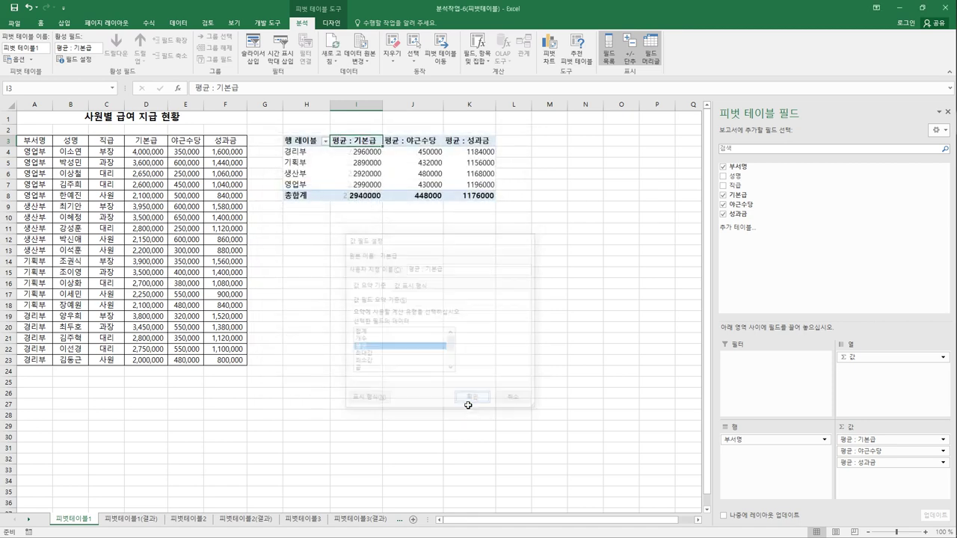
Step: Format the 야근수당 average field through its value field settings as 숫자 with the 1000 separator
right_click(411, 147)
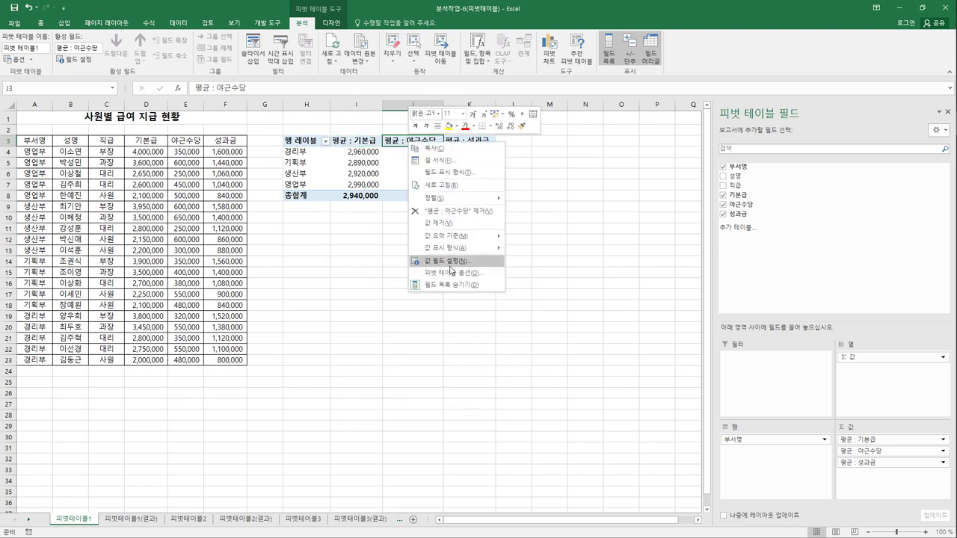
click(449, 266)
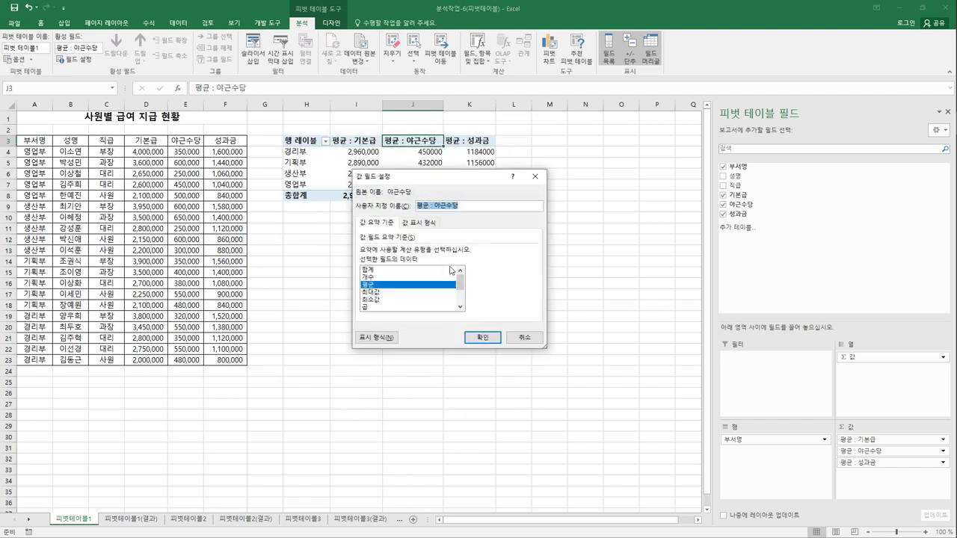
click(378, 340)
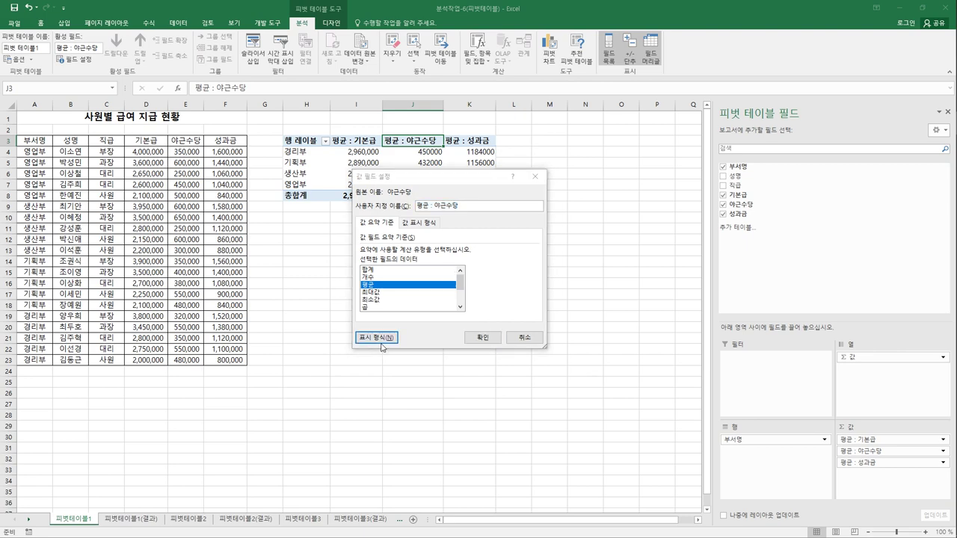
click(329, 184)
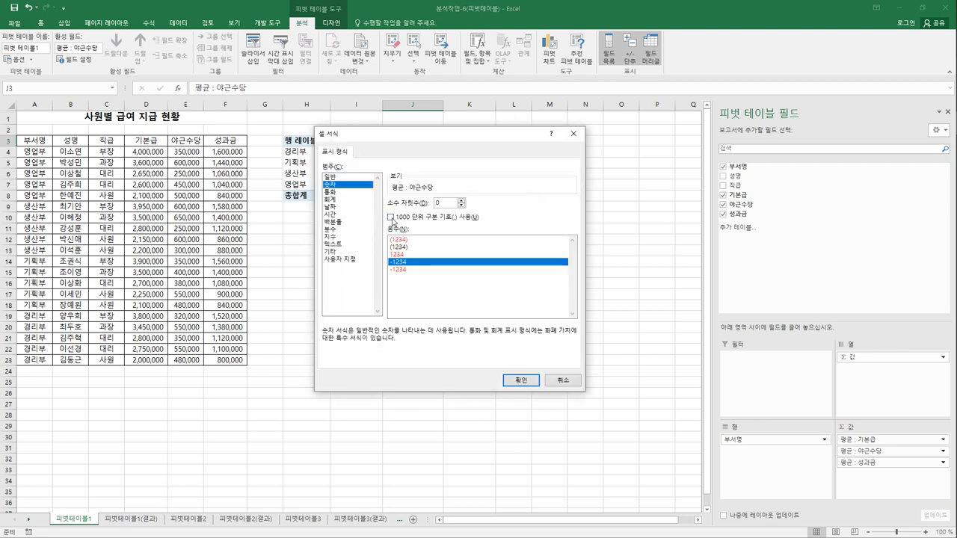
click(391, 217)
click(521, 380)
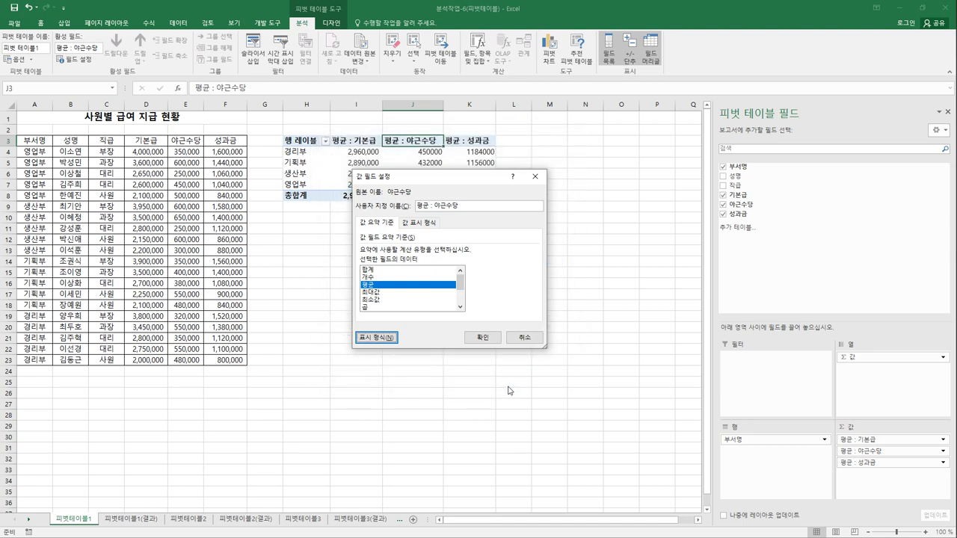
click(486, 339)
Step: Format the 성과금 average field through its value field settings as 숫자 with the 1000 separator
click(467, 145)
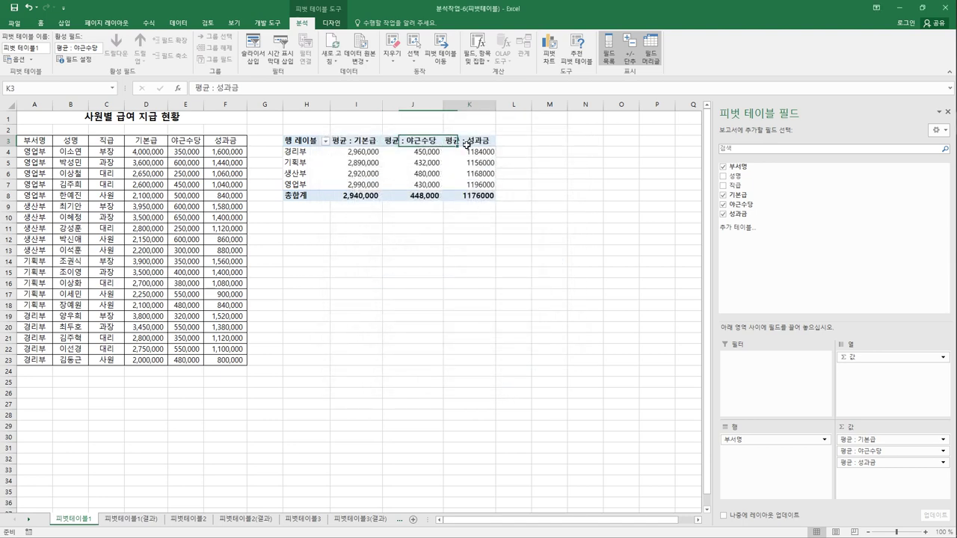
right_click(466, 145)
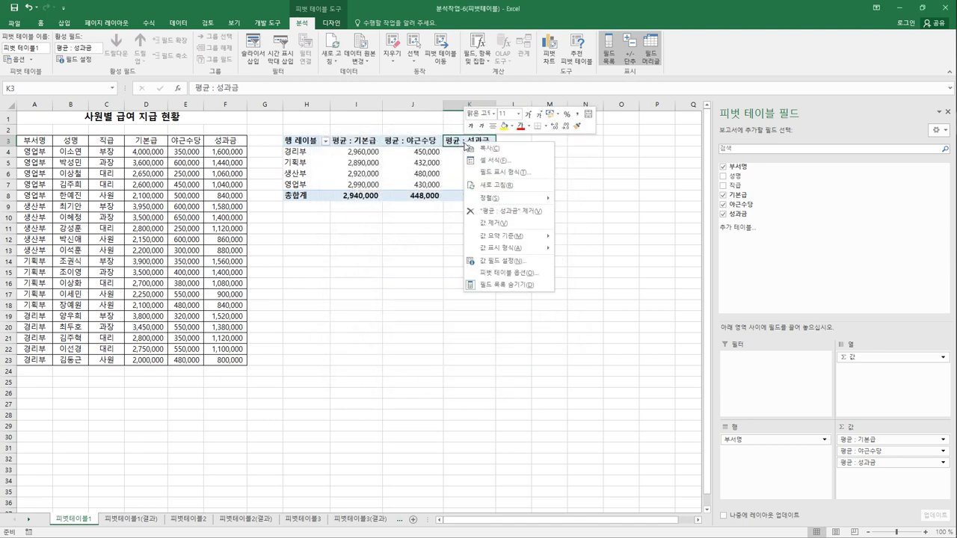
click(501, 261)
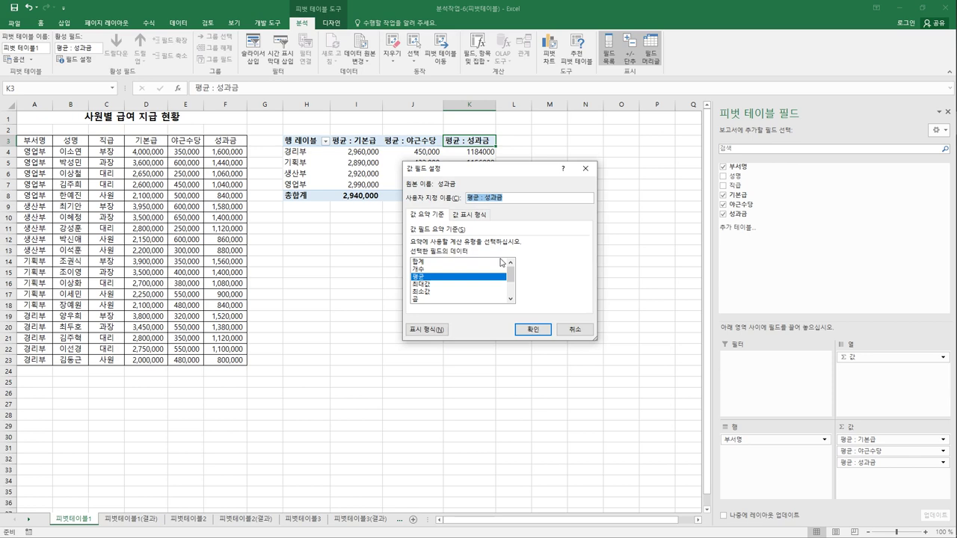
click(439, 331)
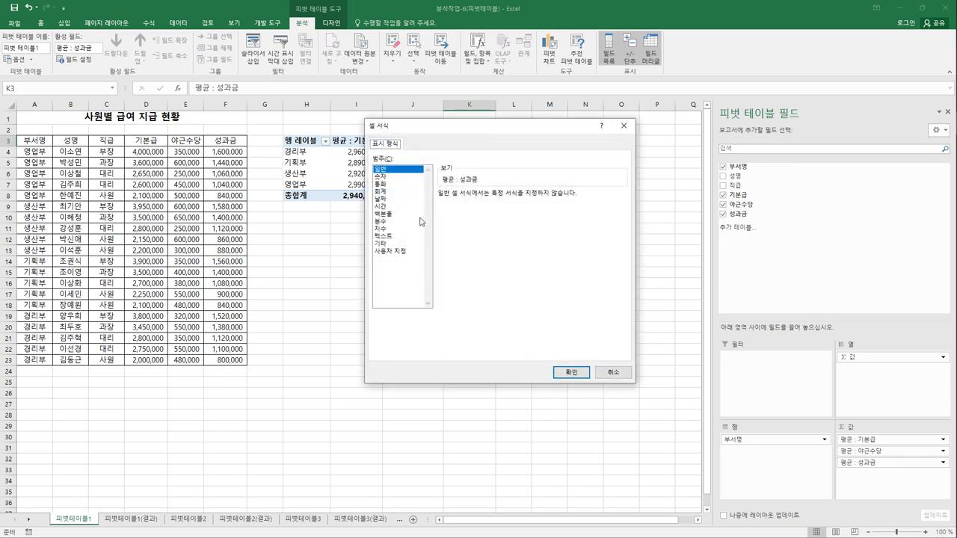
click(404, 178)
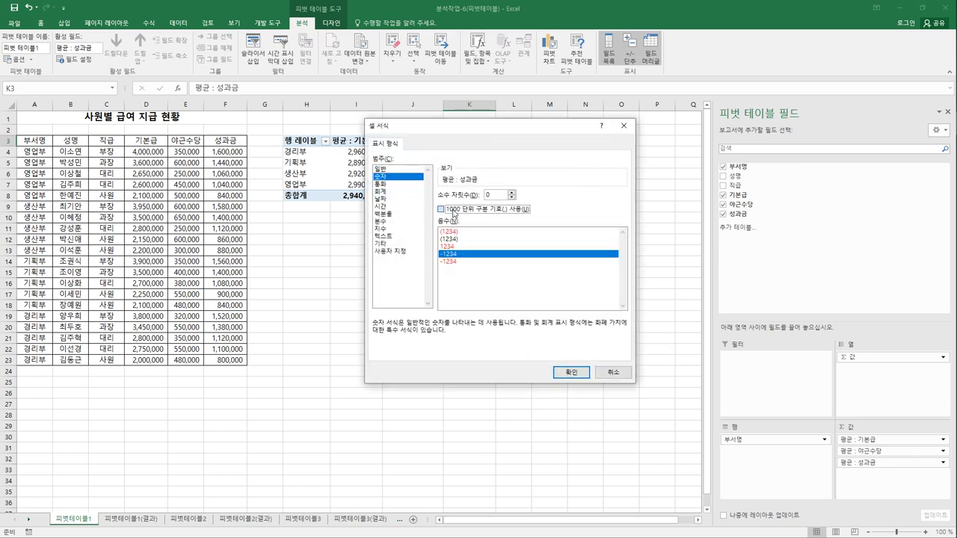
click(562, 374)
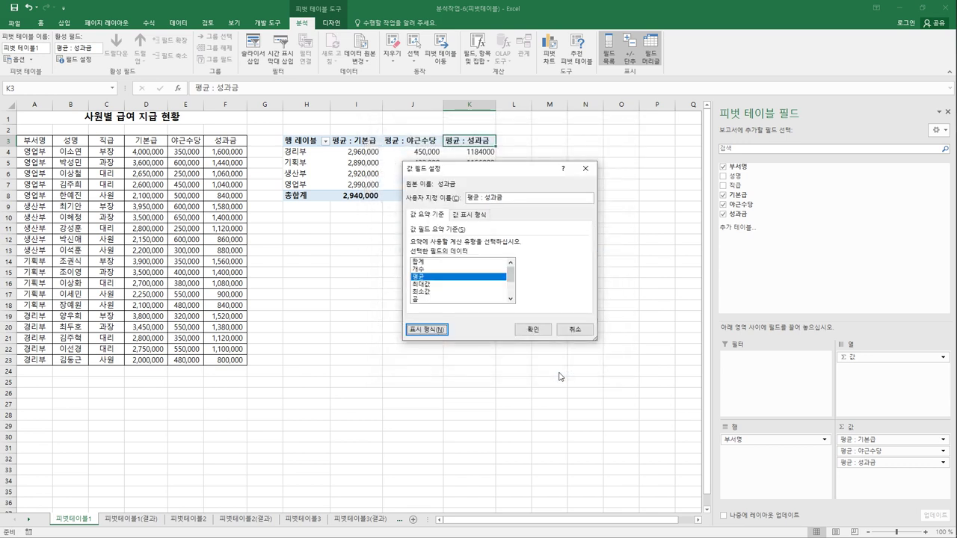
click(534, 329)
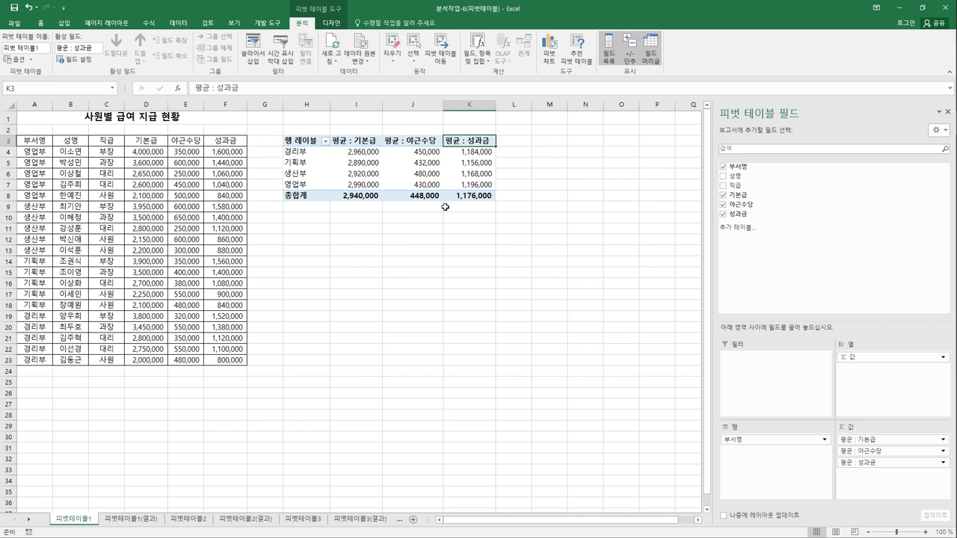
Step: Apply the blue pivot table style from the second row of the 보통 group and compare the table with the 피벗테이블1(결과) sheet
click(336, 24)
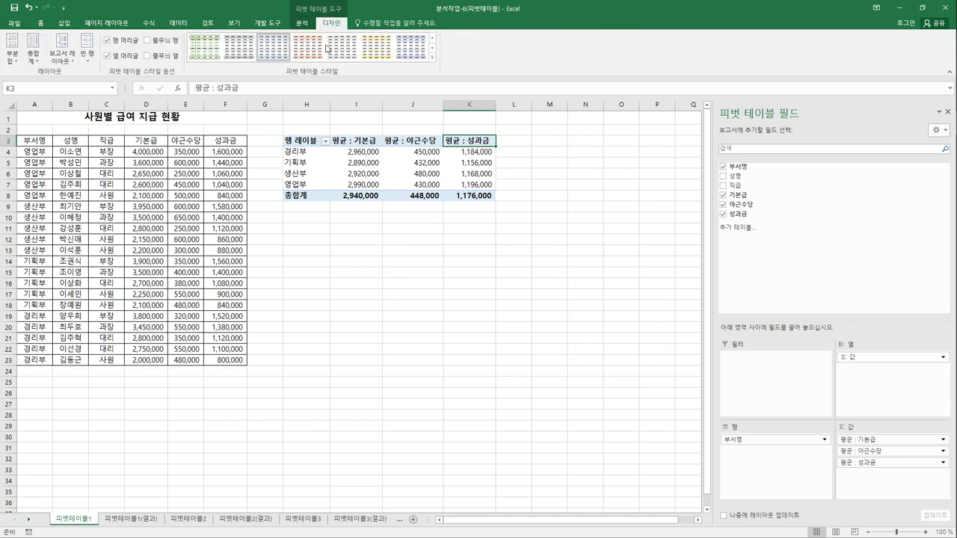
click(432, 60)
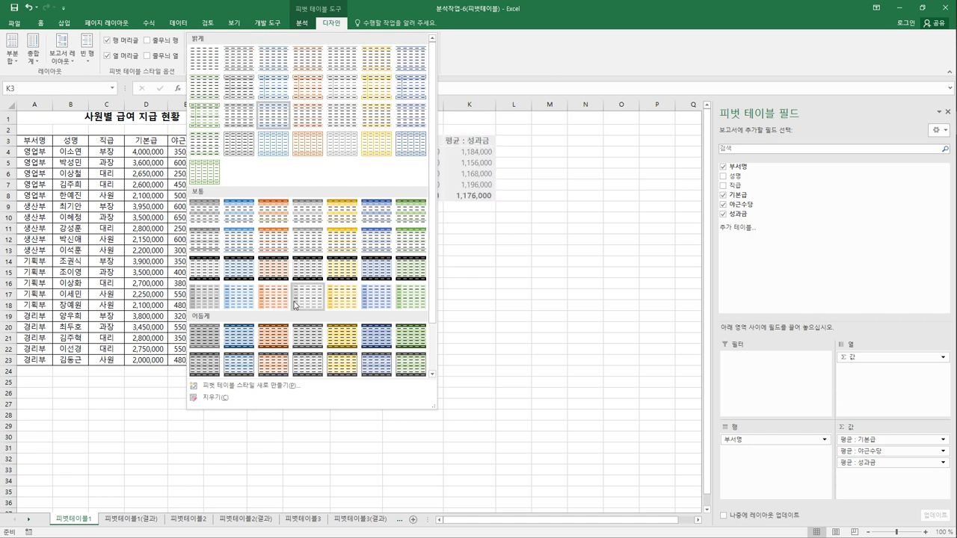
click(243, 247)
click(527, 286)
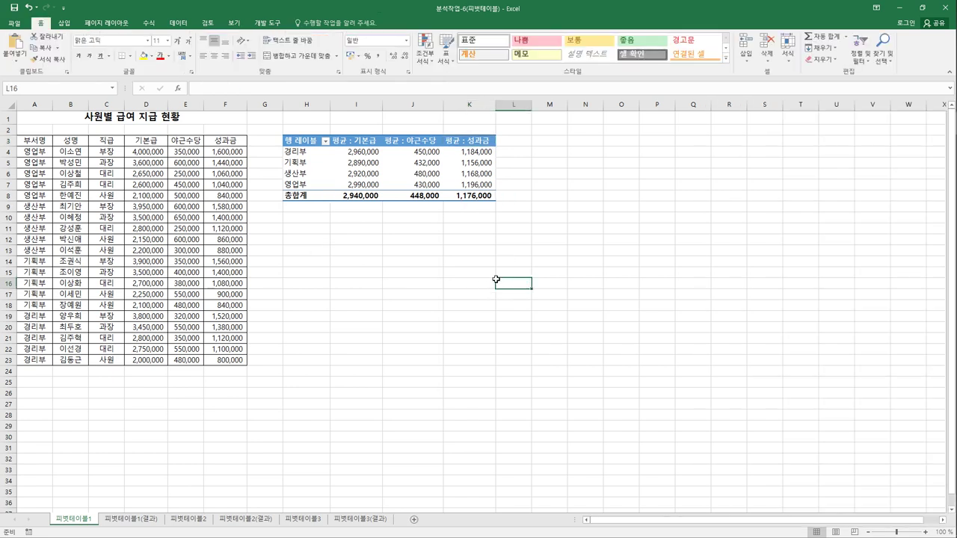
click(121, 521)
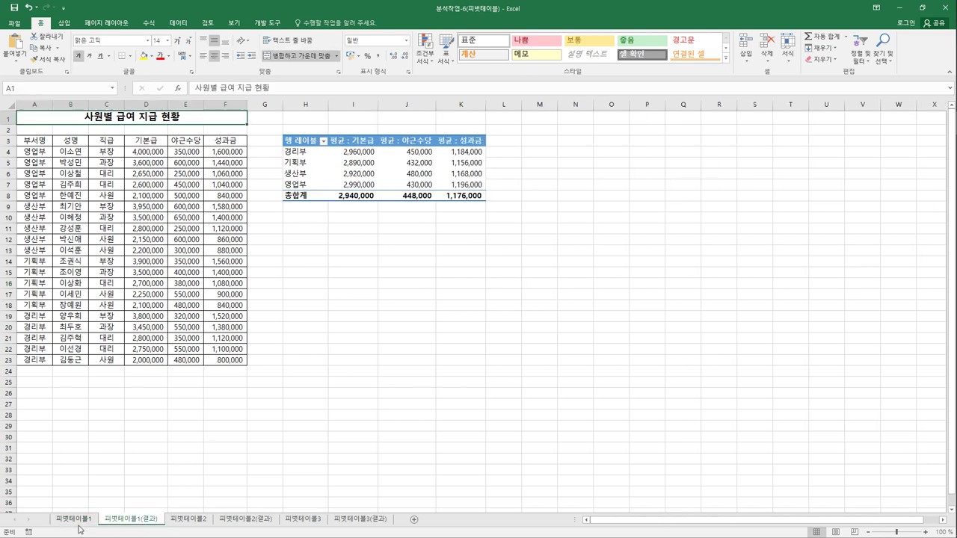
Step: On the 피벗테이블2 sheet, create a pivot table from range A3:F16 and place it on the existing worksheet at H3
click(183, 519)
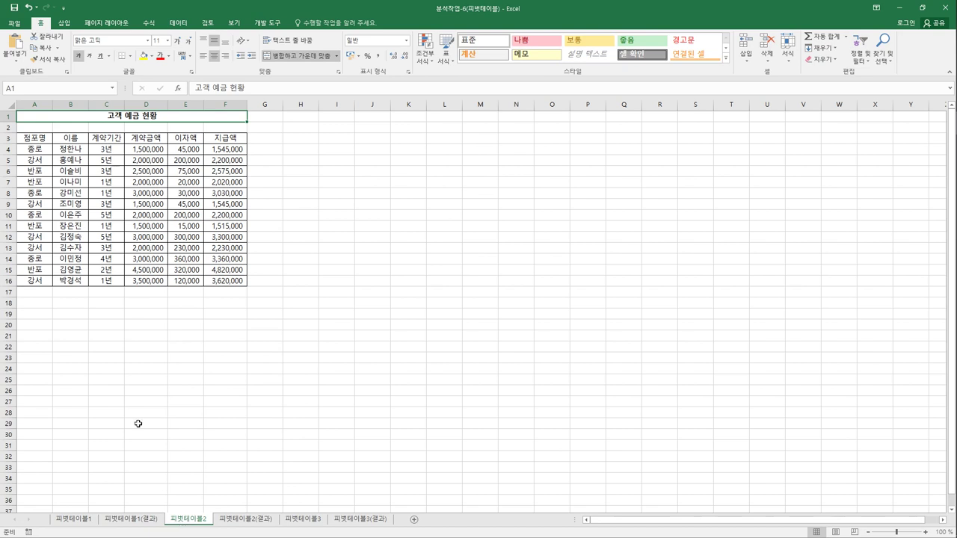
click(35, 142)
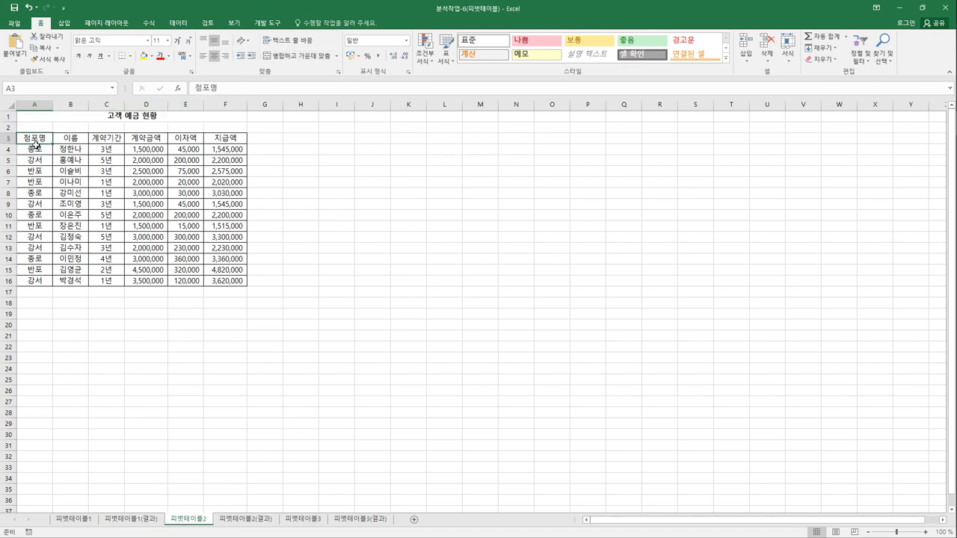
click(61, 23)
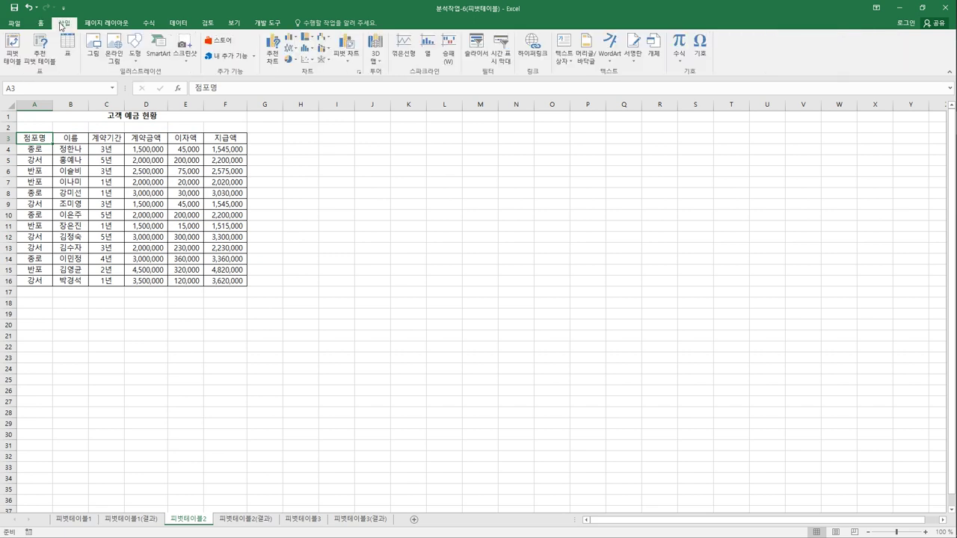
click(13, 48)
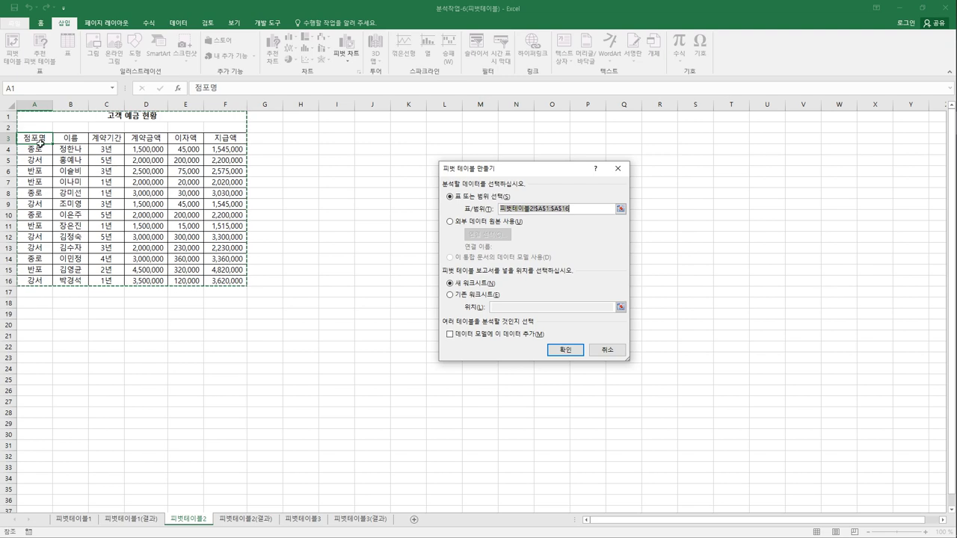
drag(41, 140, 222, 284)
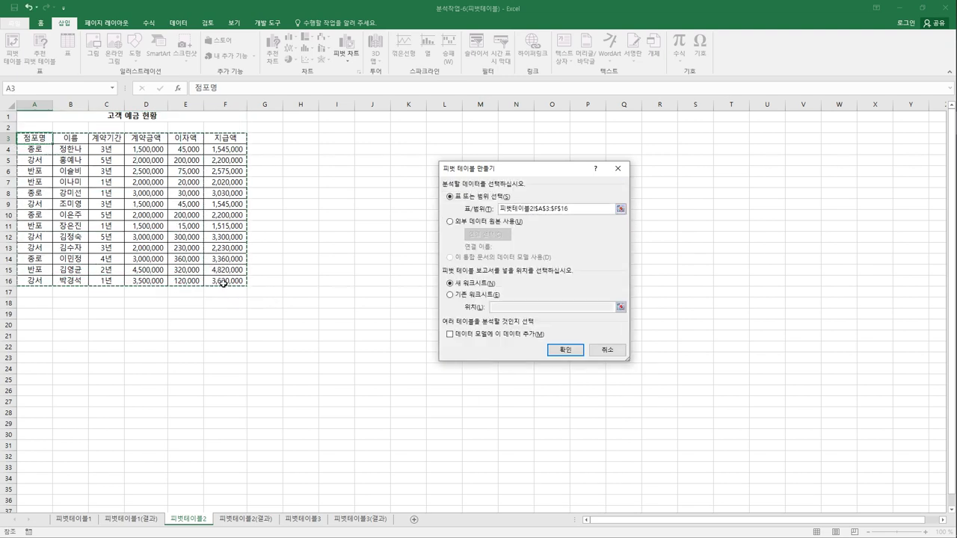
click(457, 296)
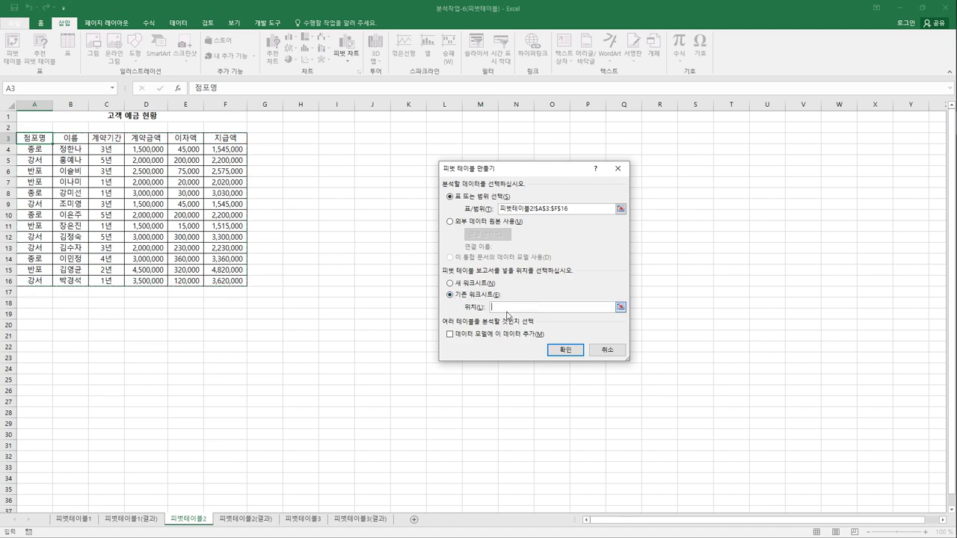
click(297, 145)
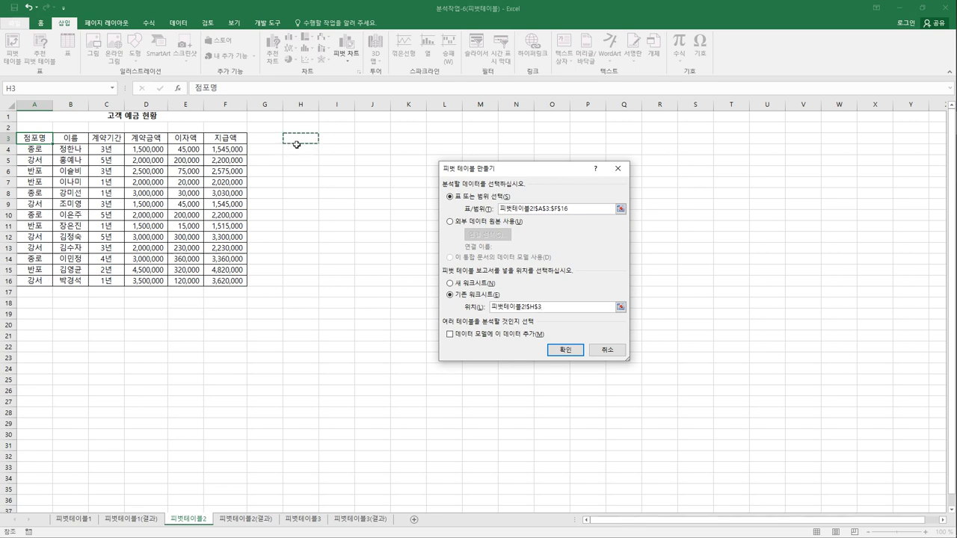
click(565, 350)
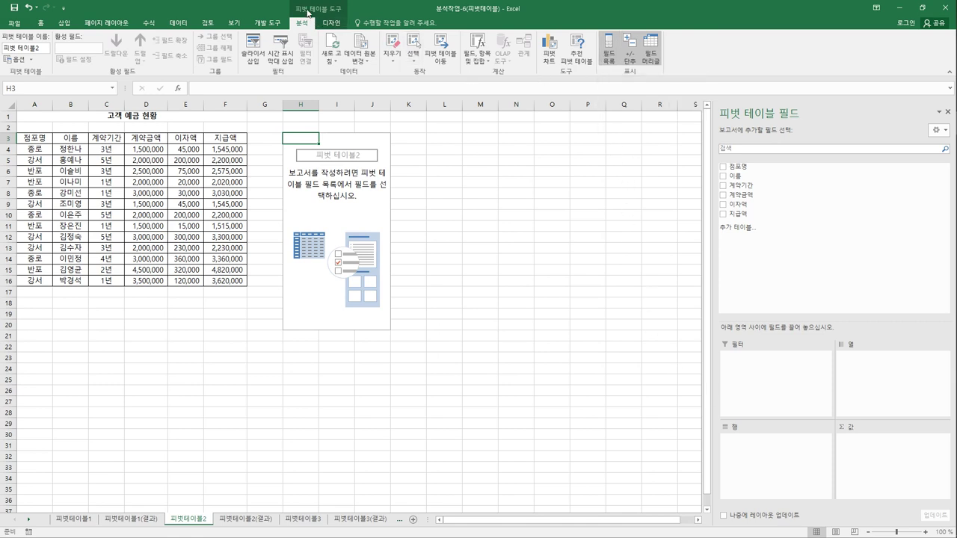
Step: Assign 이름 to the pivot table's filters, 계약기간 to its rows and 점포명 to its columns
click(610, 58)
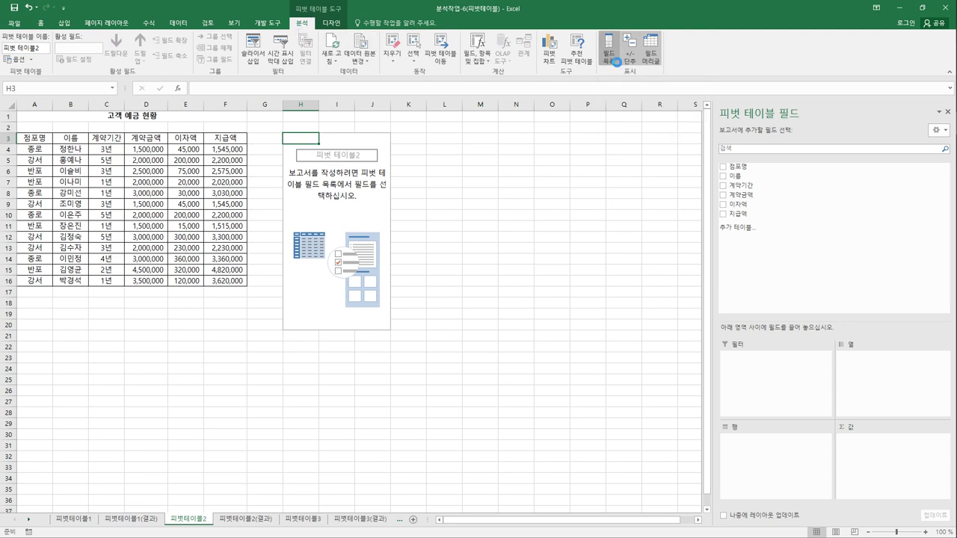
click(610, 59)
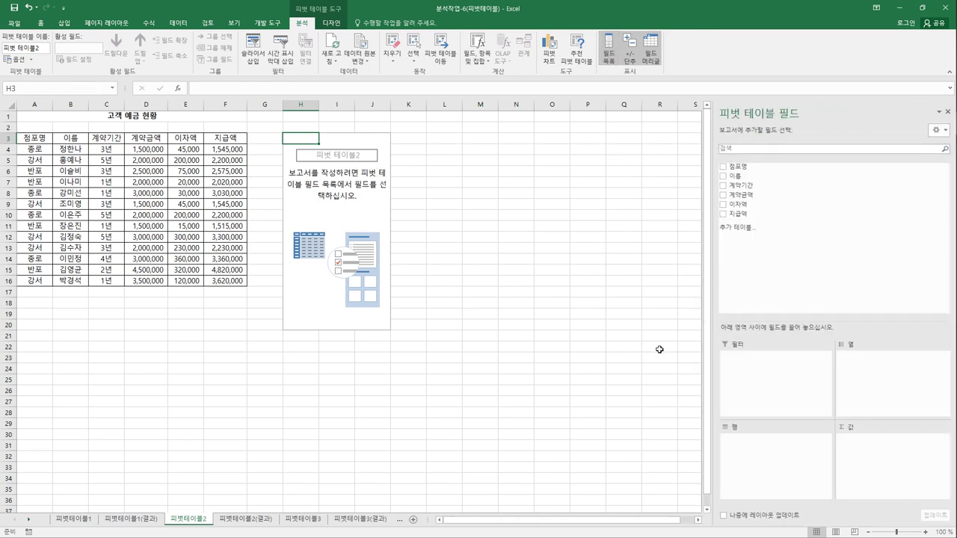
drag(740, 176, 743, 366)
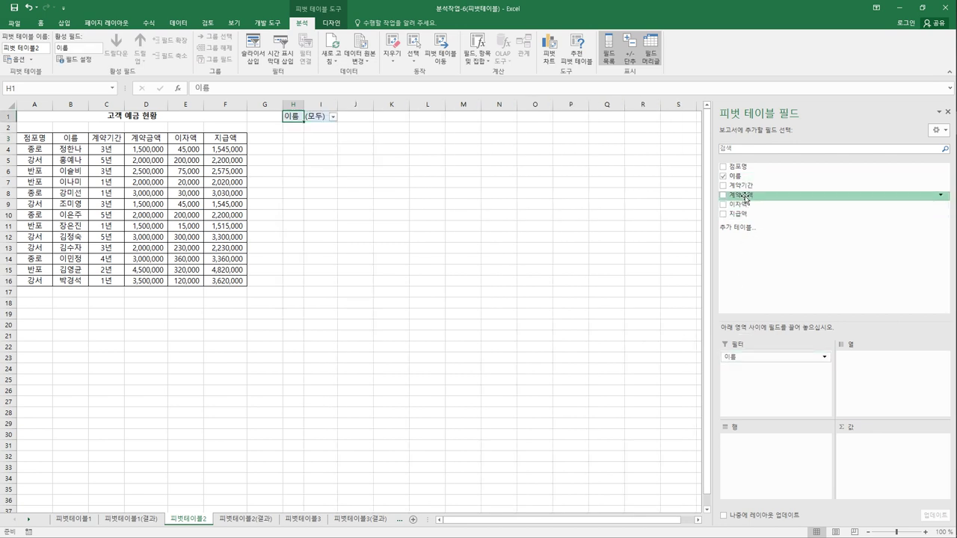
drag(742, 185, 756, 459)
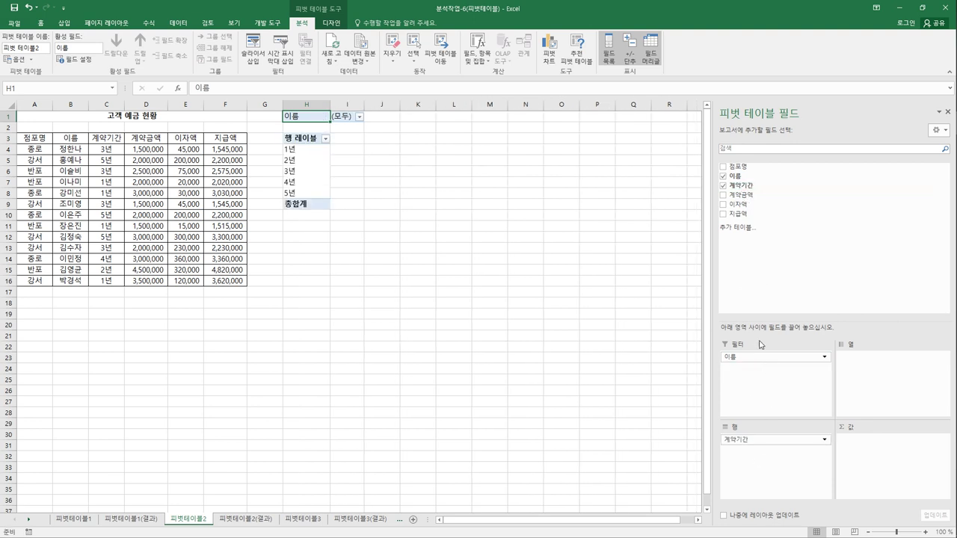
drag(740, 166, 858, 415)
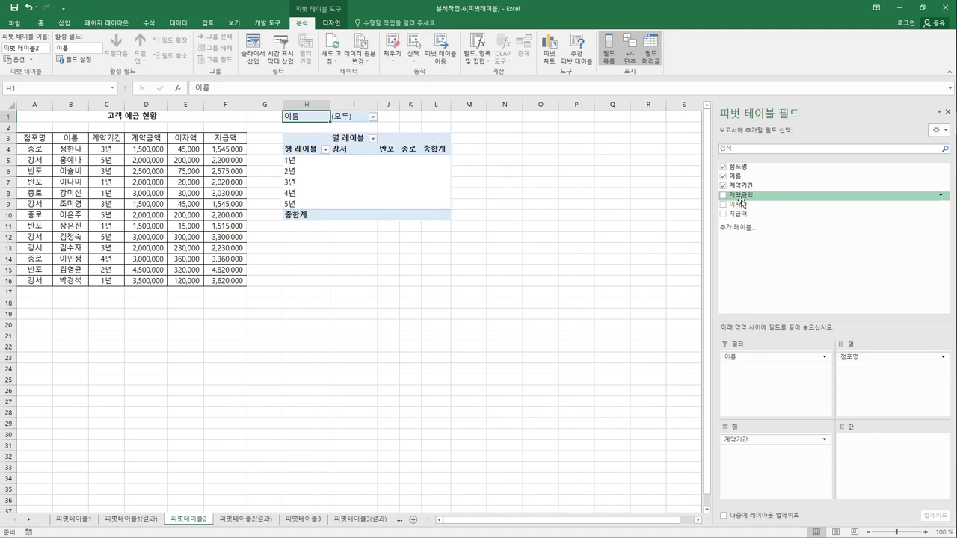
Step: Add 계약금액 and 이자액 as pivot table values and move the Σ 값 field from columns to rows below 계약기간
drag(740, 194, 867, 452)
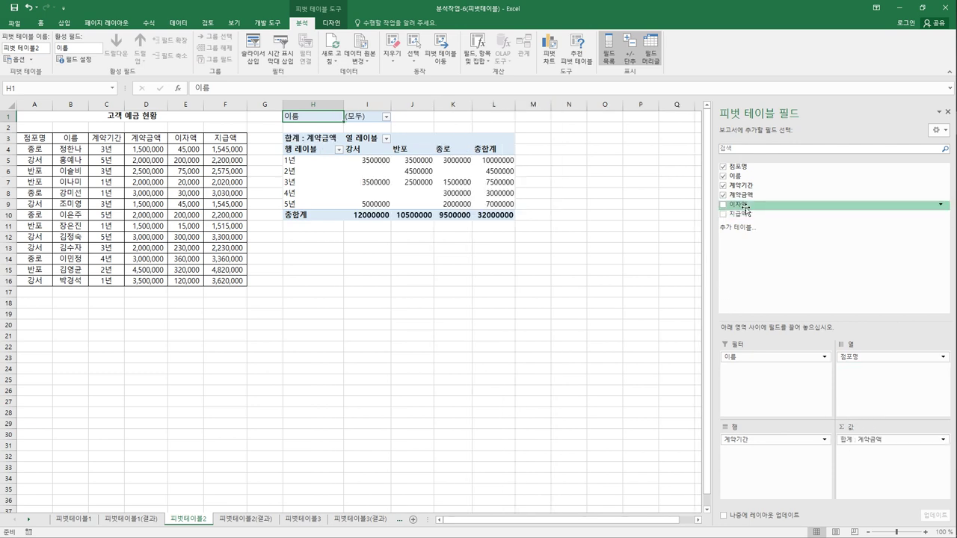
drag(745, 209, 860, 463)
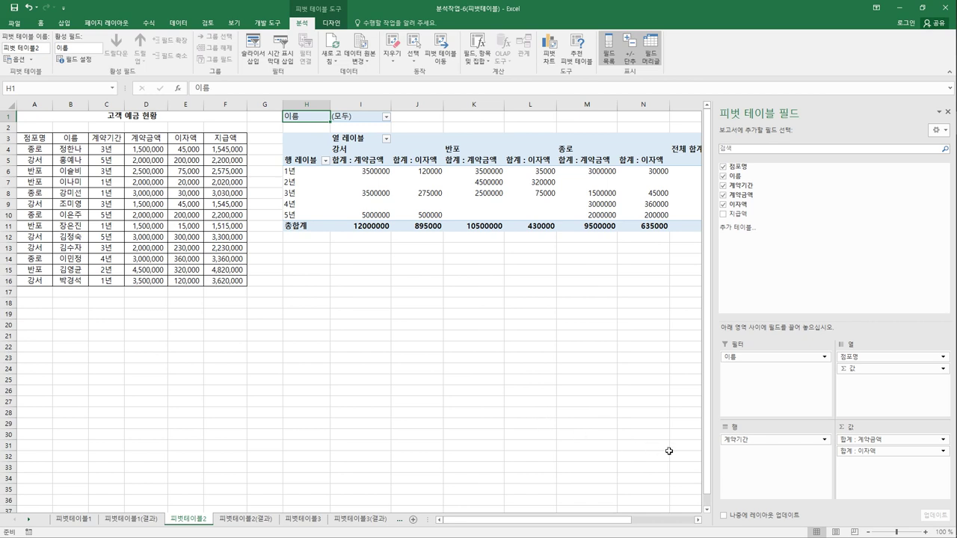
drag(852, 372, 803, 450)
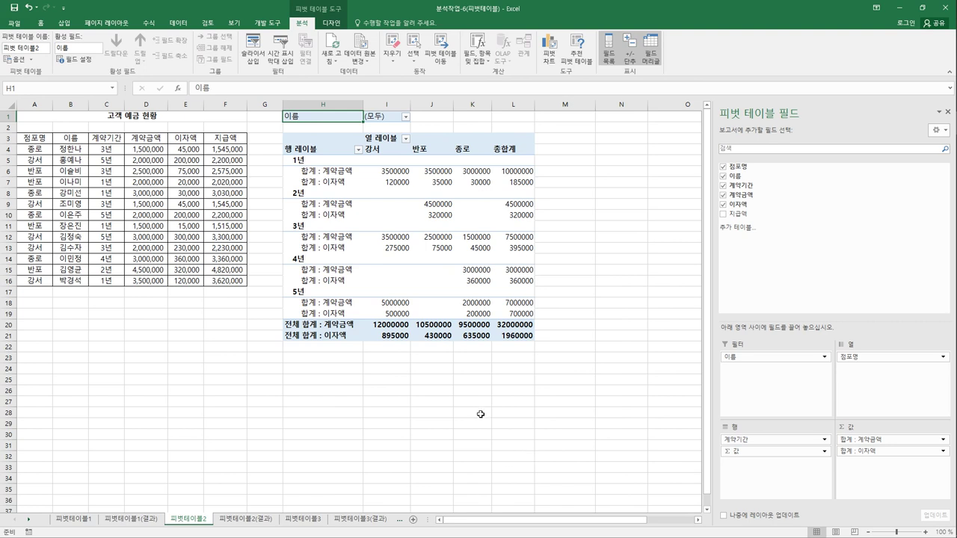
Step: Change the pivot table's report layout to outline form (개요 형식으로 표시)
click(330, 24)
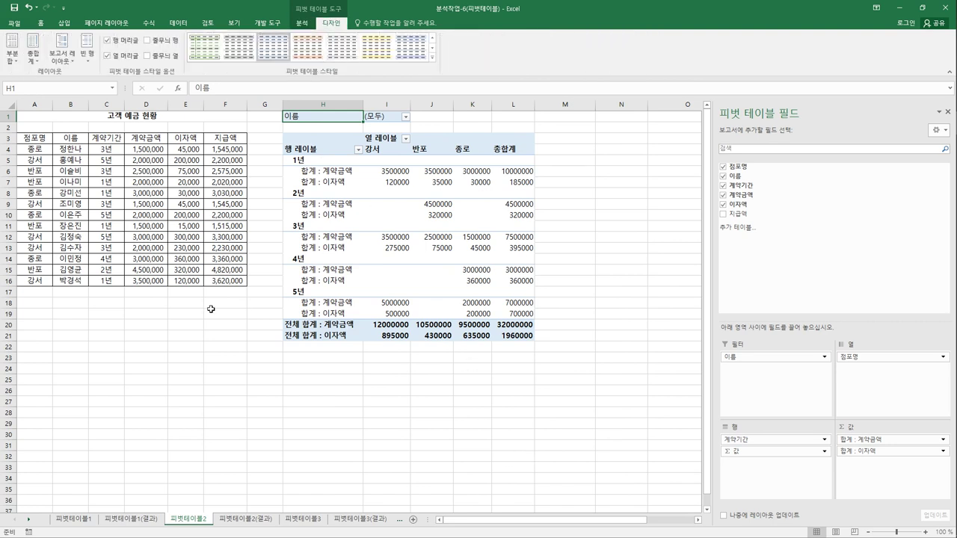
click(63, 60)
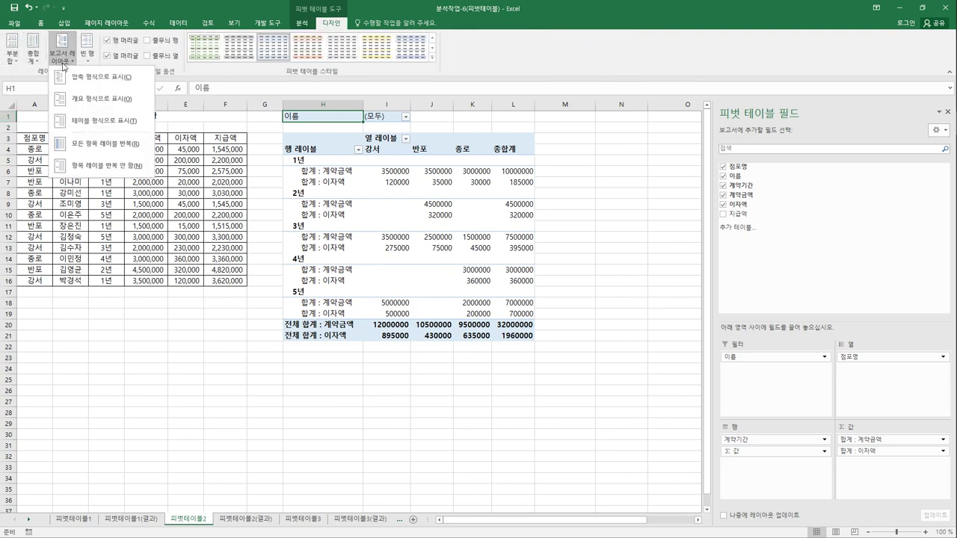
click(86, 99)
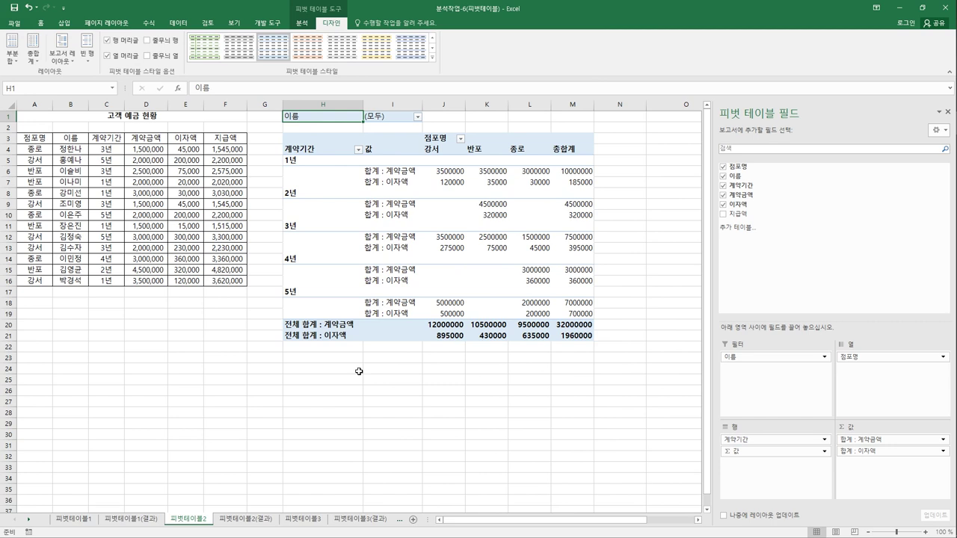
Step: Summarize the 계약금액 value field by average (평균) and format it as a number (숫자) with the 1000 separator
click(392, 172)
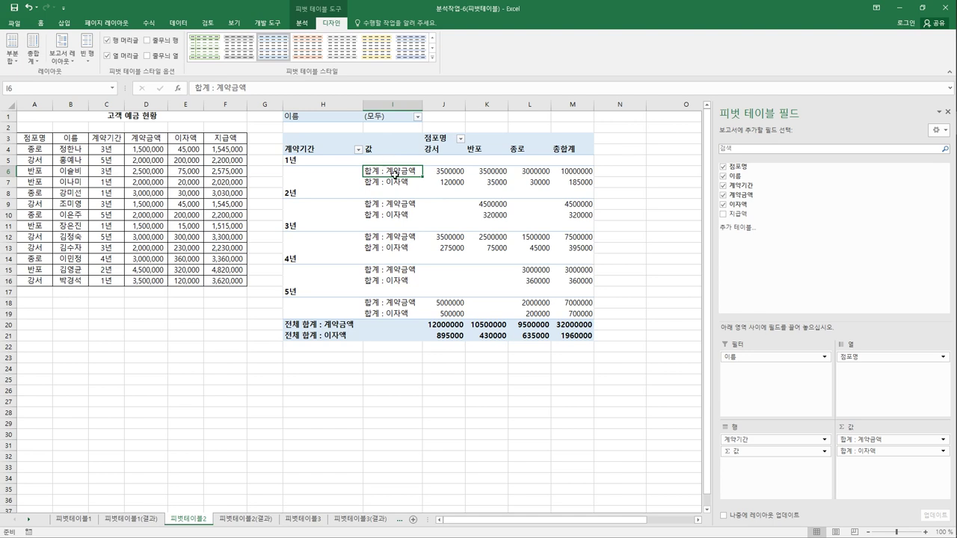
right_click(393, 174)
click(437, 278)
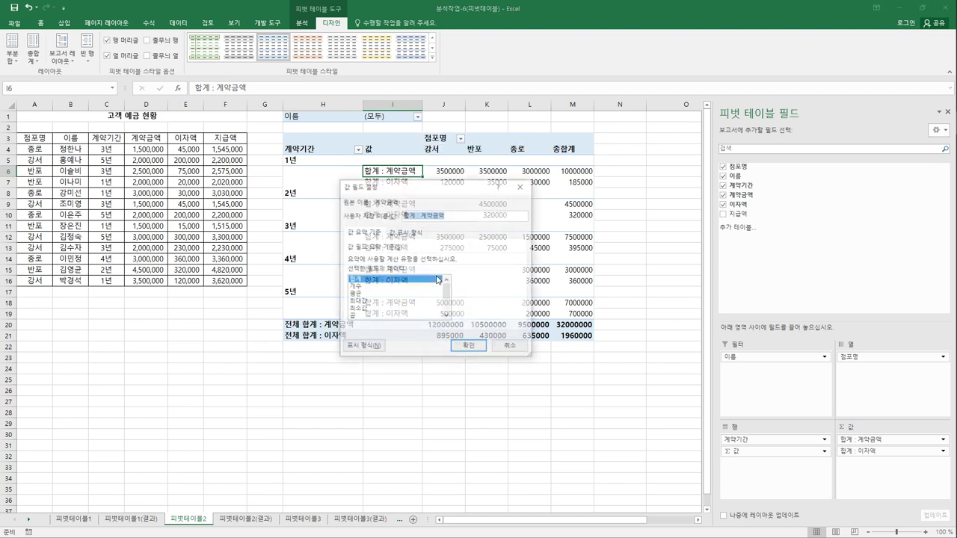
click(383, 295)
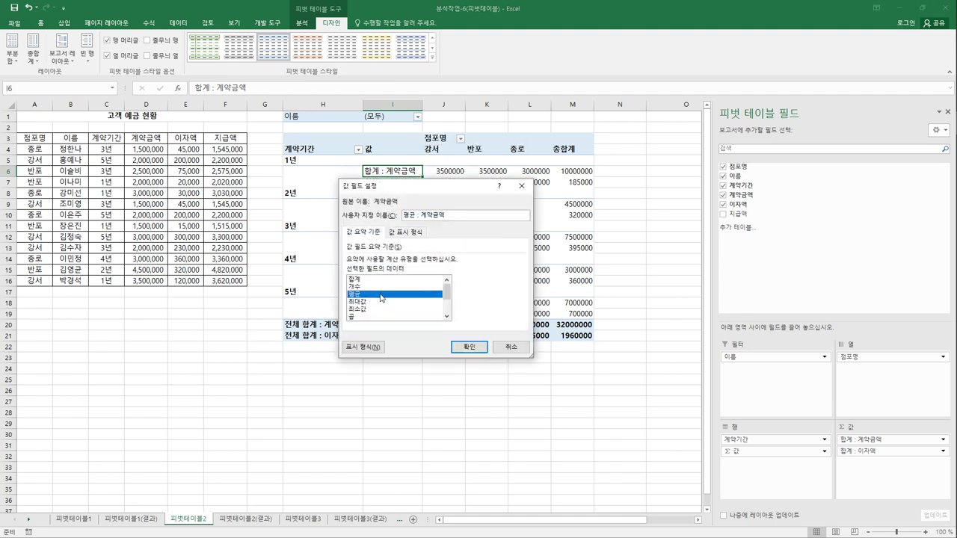
click(363, 347)
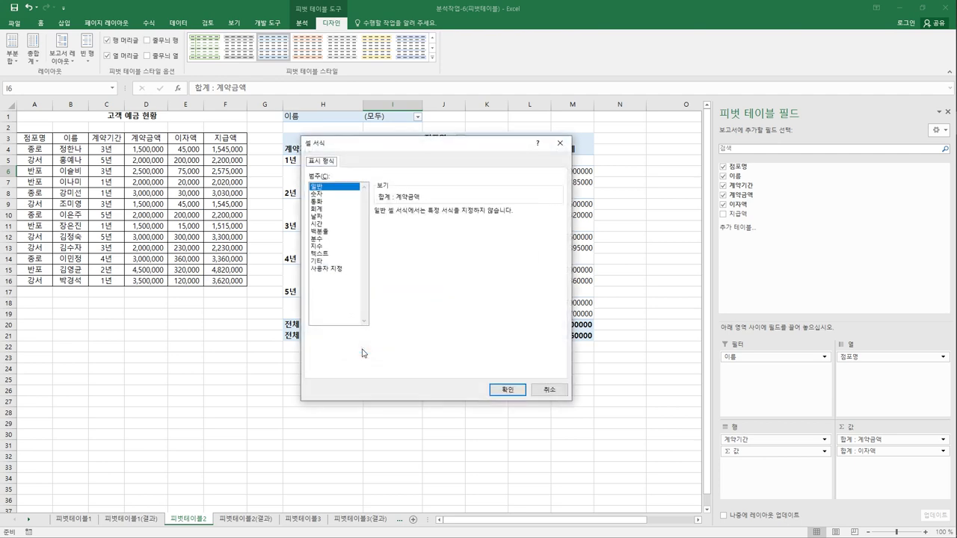
drag(387, 152, 175, 167)
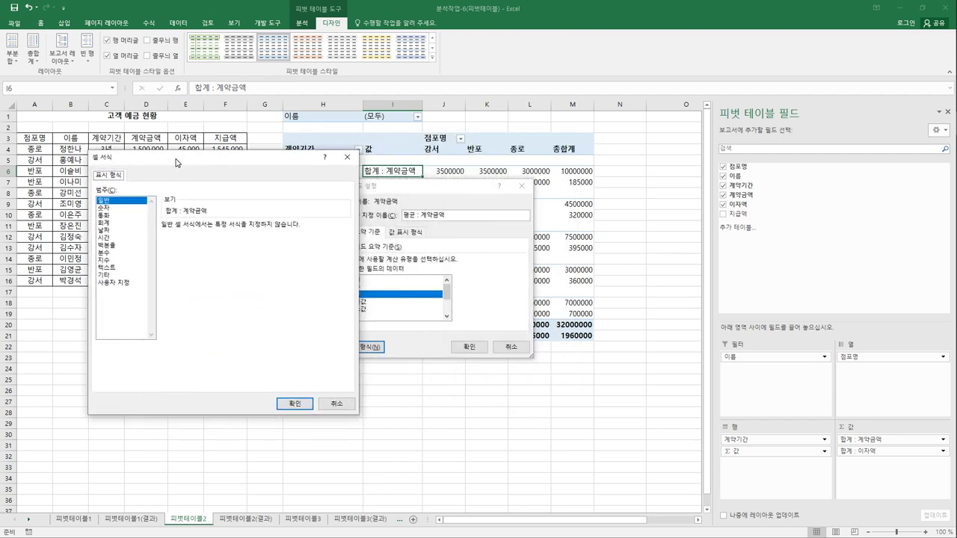
click(114, 215)
click(106, 208)
click(164, 240)
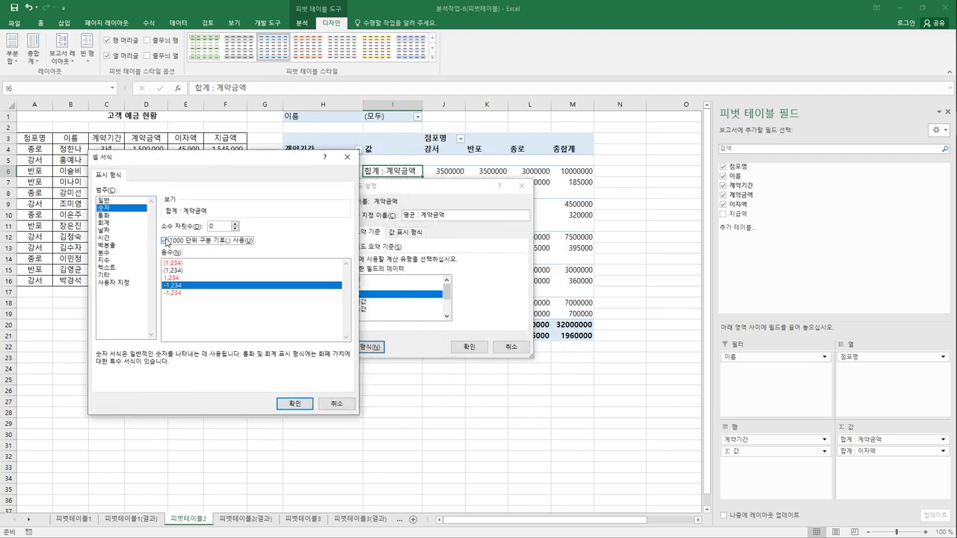
click(293, 403)
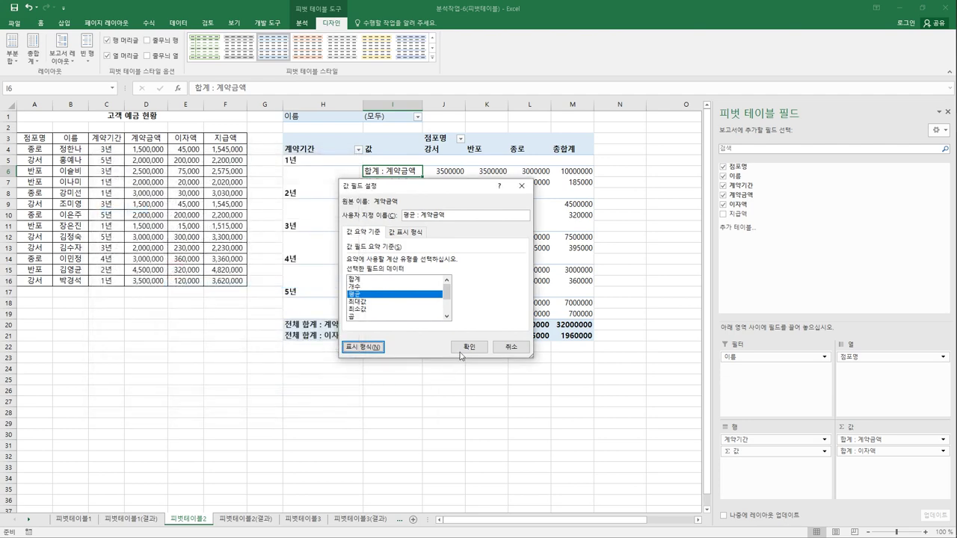
click(464, 347)
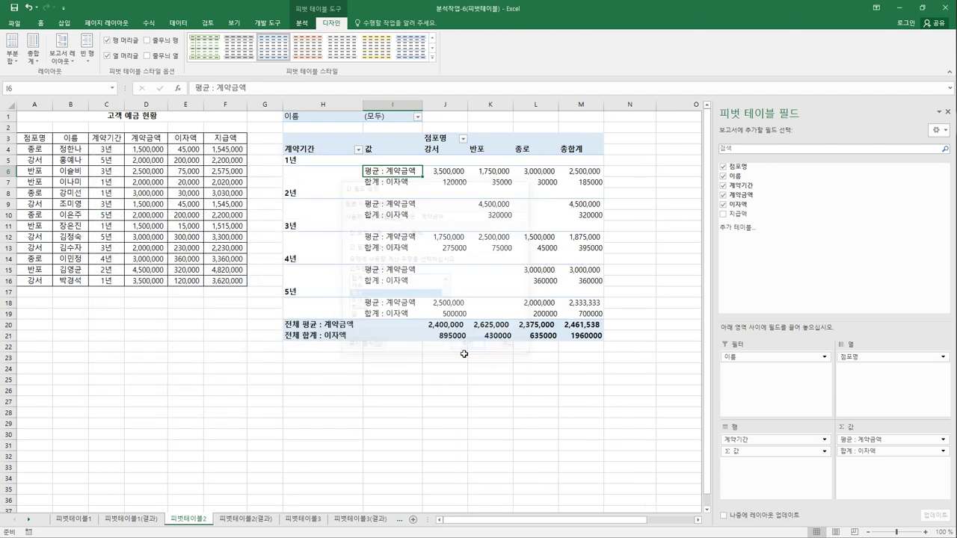
Step: Summarize the 이자액 value field by average (평균) and format it as a number (숫자) with the 1000 separator
click(389, 185)
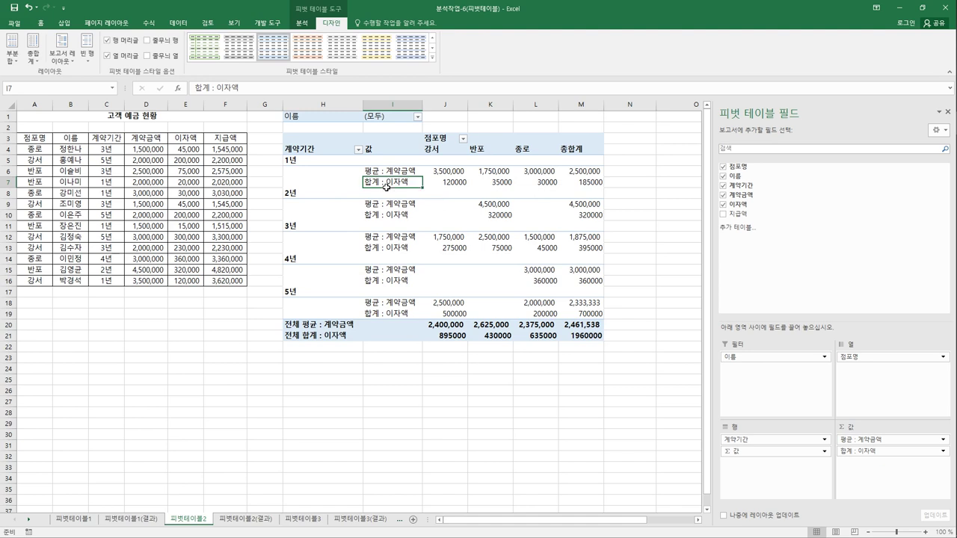
right_click(383, 186)
click(428, 292)
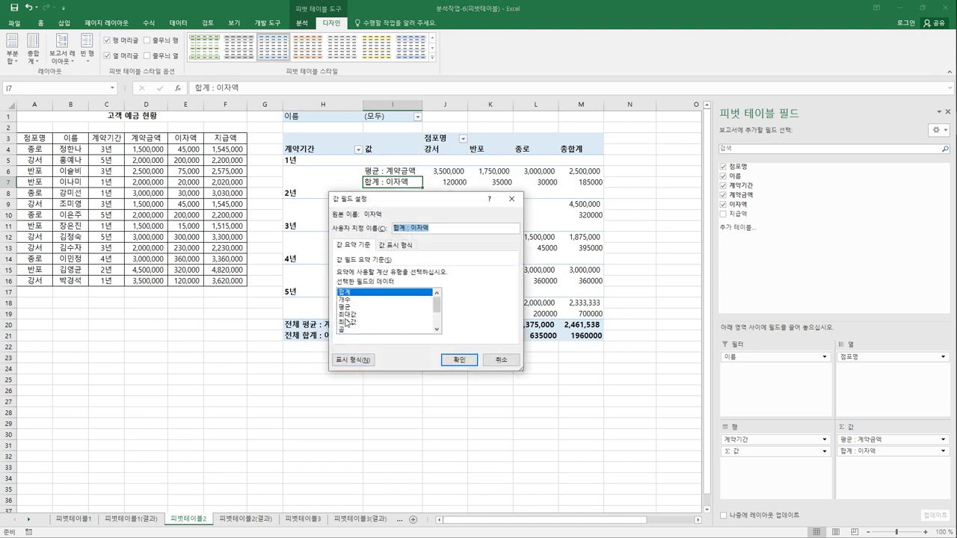
click(346, 306)
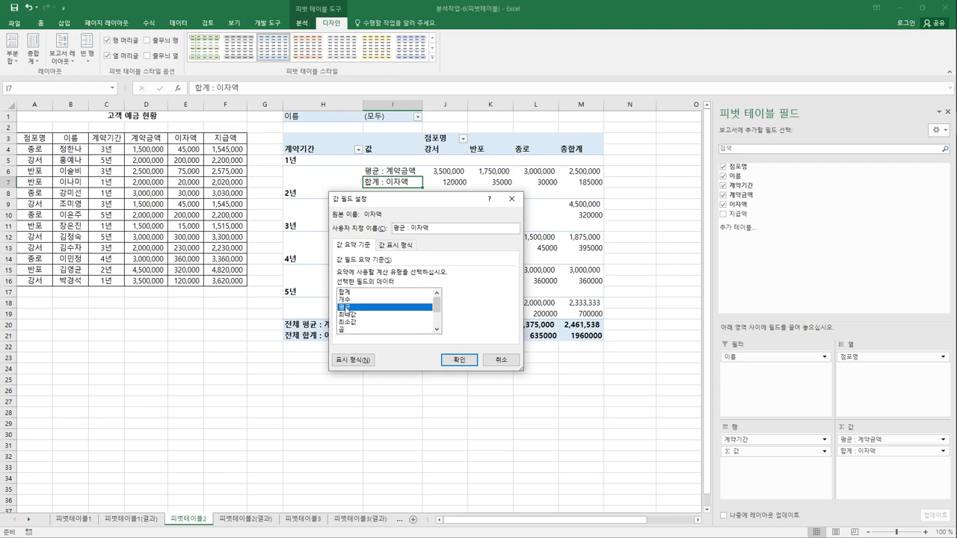
click(352, 359)
click(321, 207)
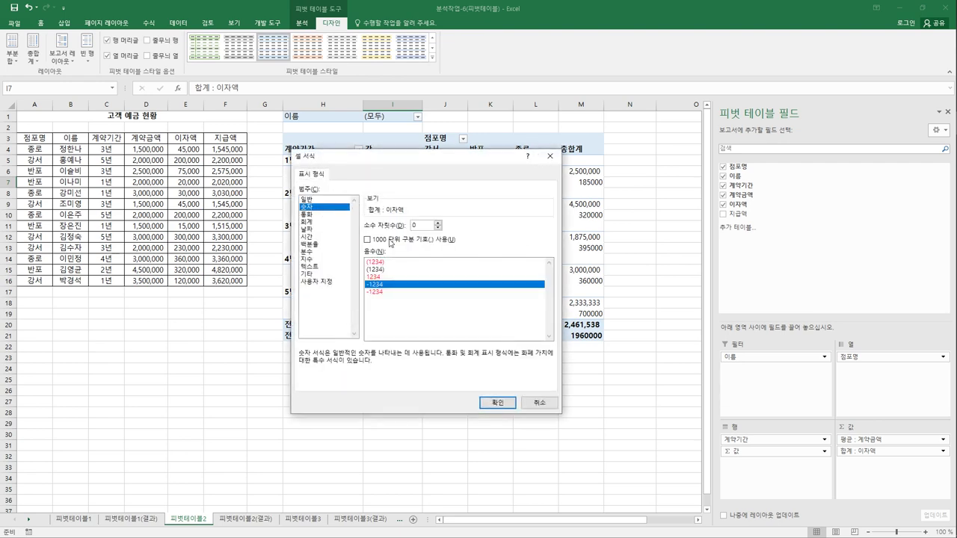
click(392, 240)
click(493, 405)
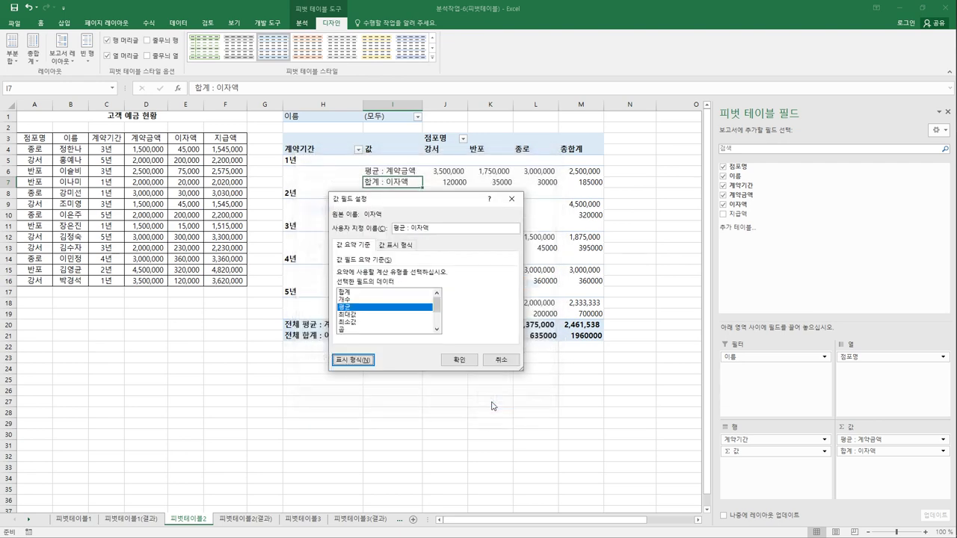
click(470, 365)
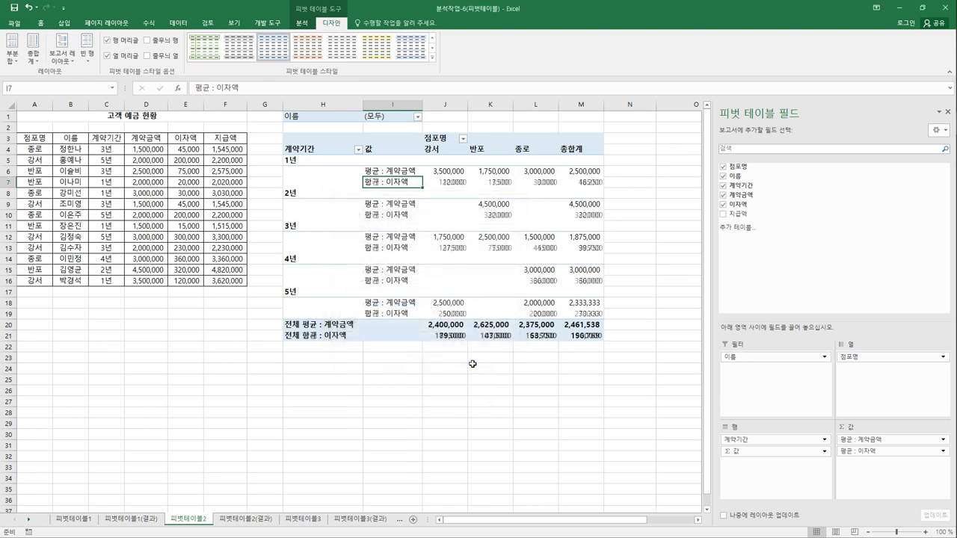
click(463, 401)
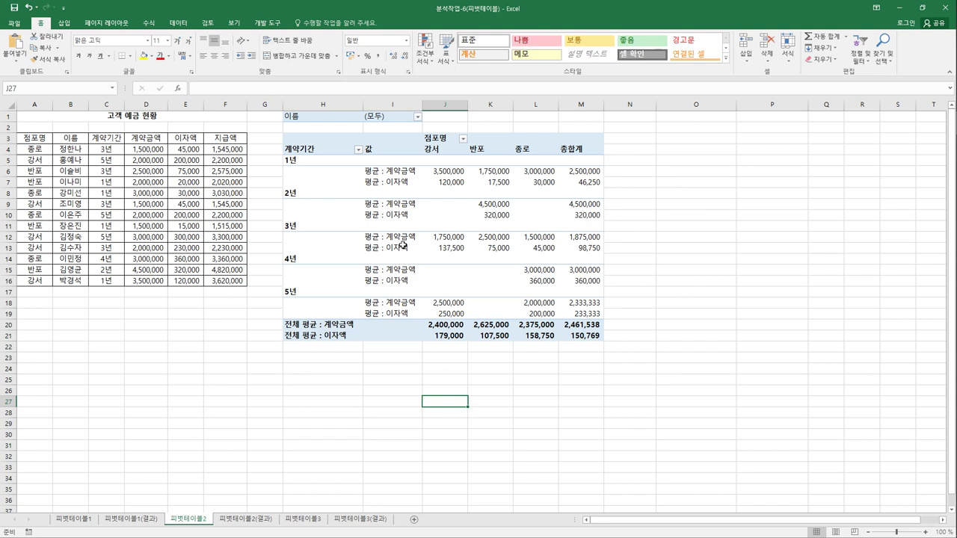
Step: Apply the orange pivot table style in the second row of the medium (보통) group
click(392, 173)
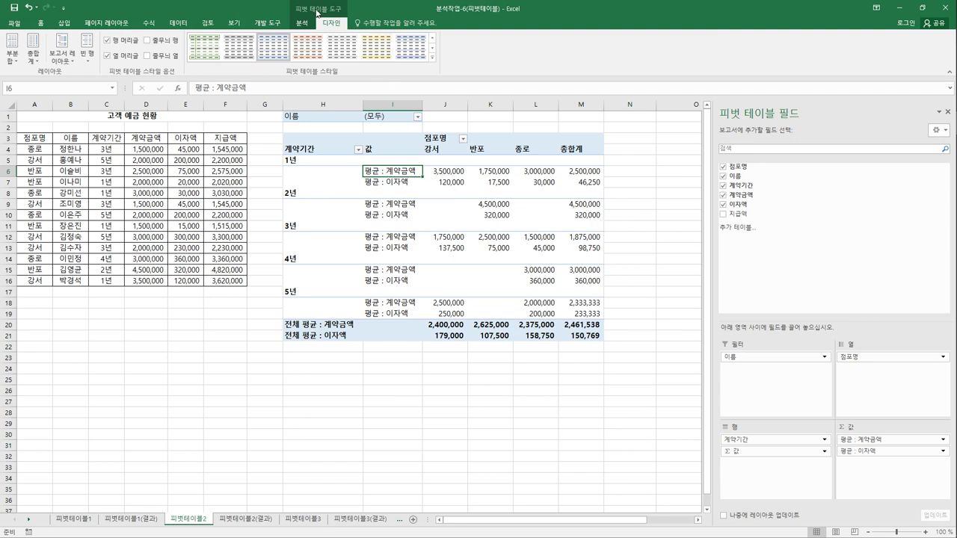
click(432, 57)
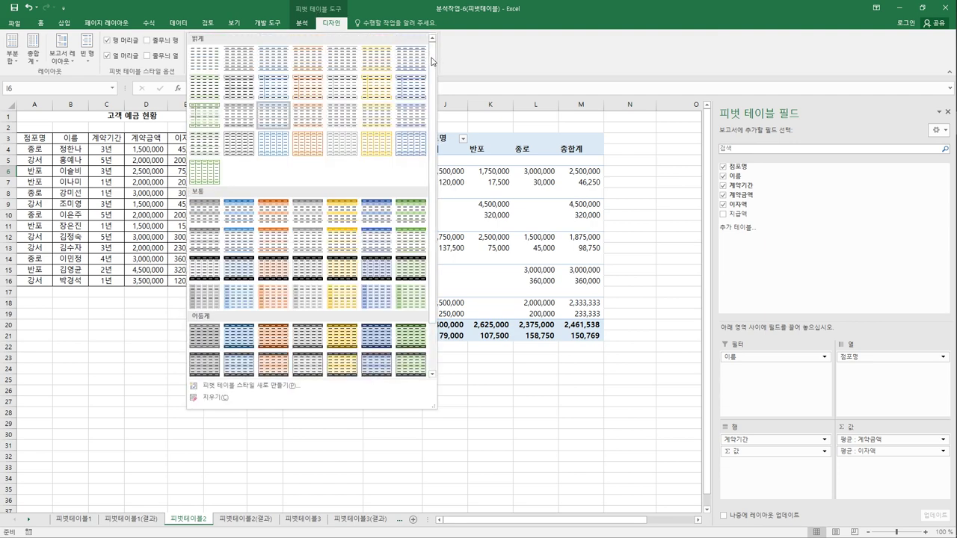
click(273, 249)
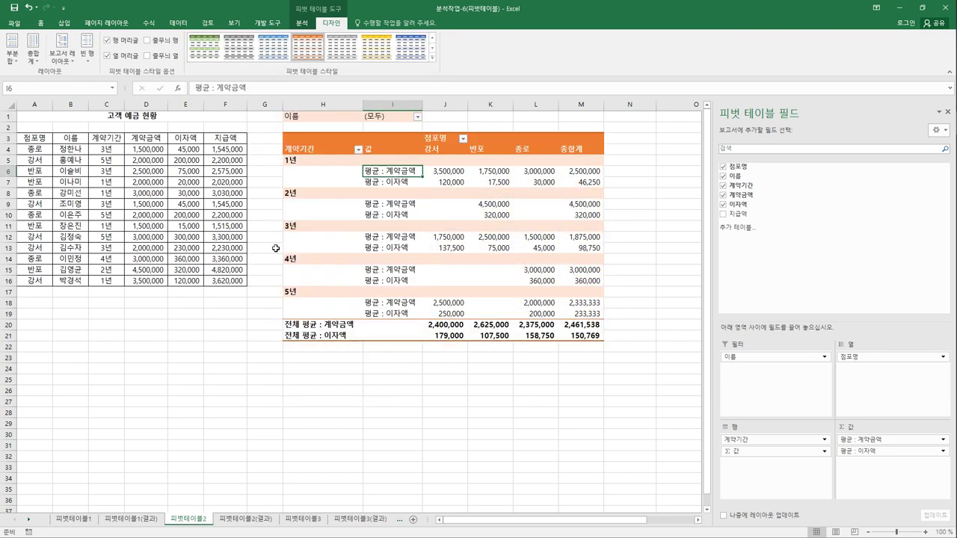
click(462, 392)
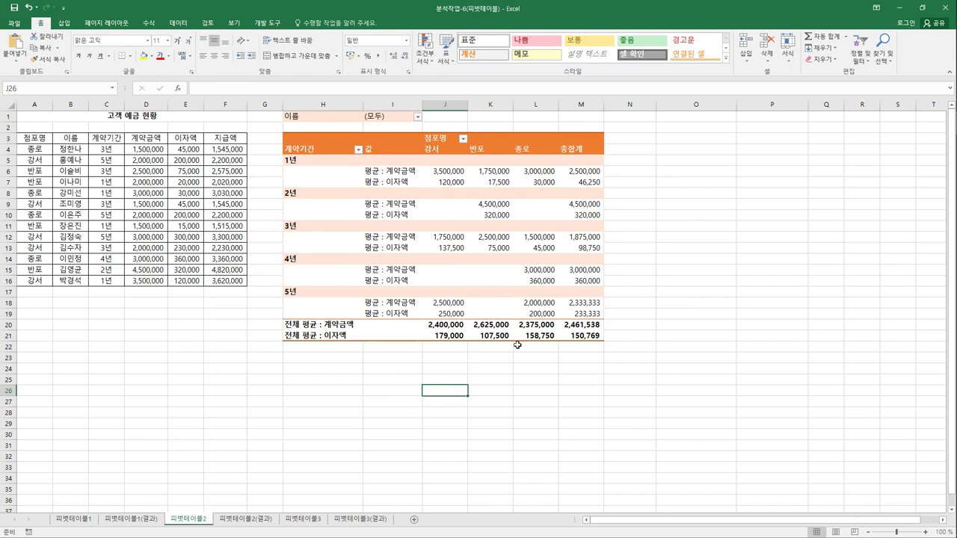
Step: Turn off the row and column grand totals (행 총합계 표시, 열 총합계 표시) in the pivot table options
click(344, 173)
right_click(344, 174)
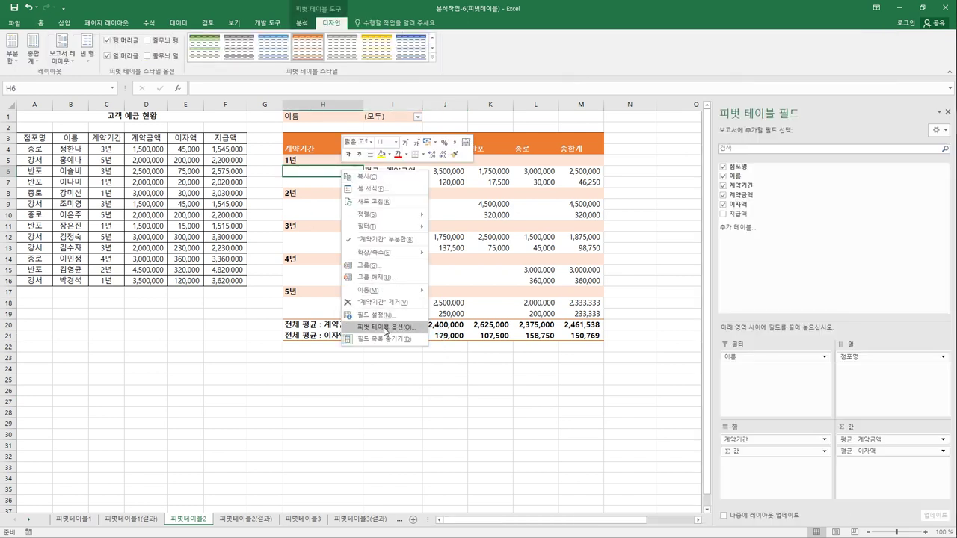
click(301, 26)
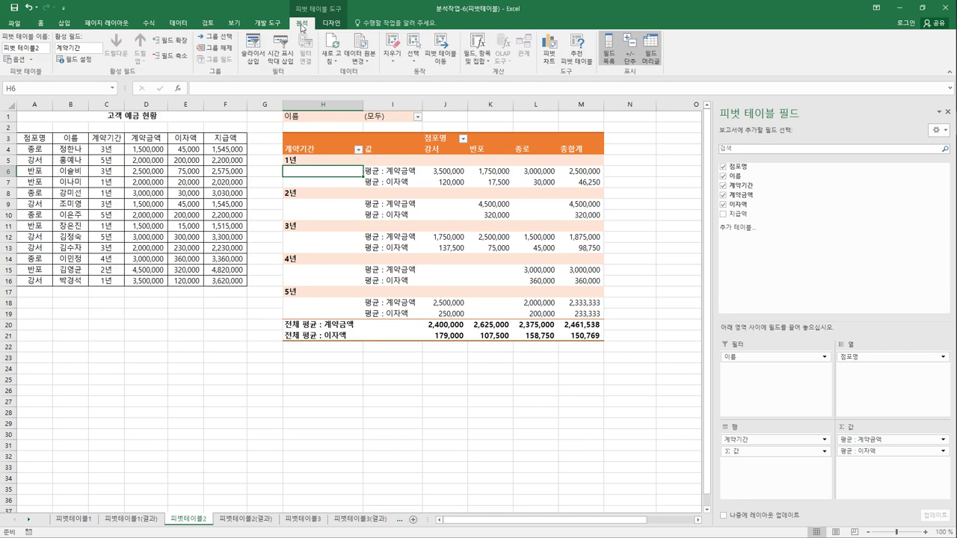
click(20, 62)
drag(504, 138, 231, 144)
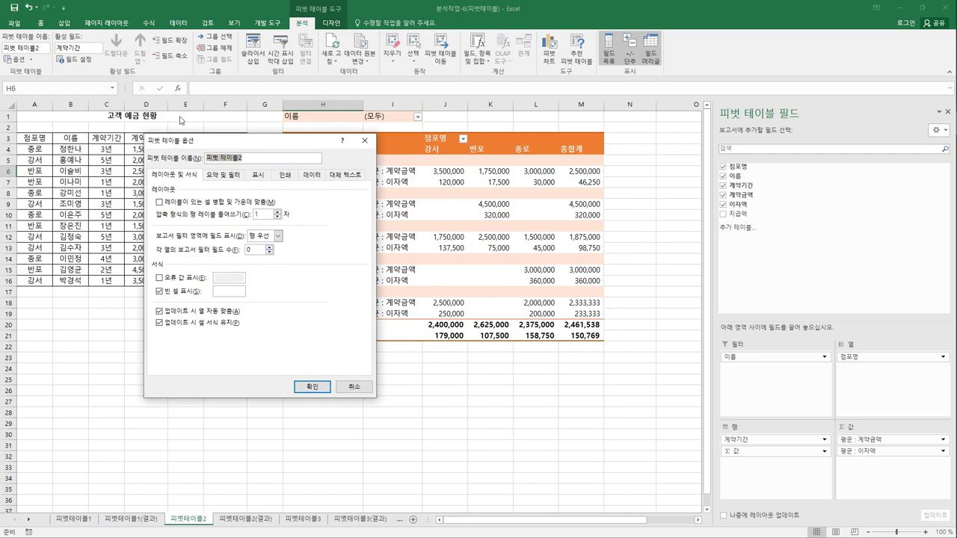
click(224, 177)
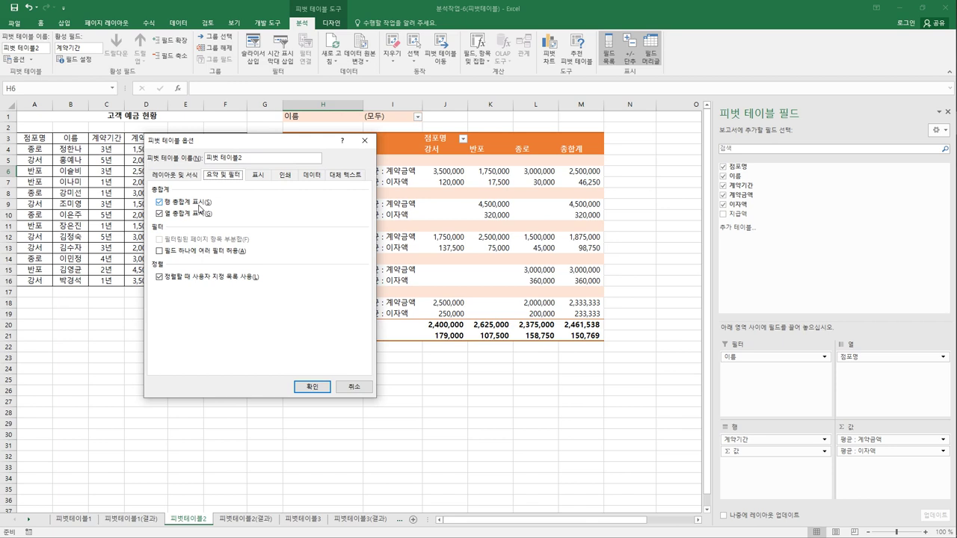
click(199, 208)
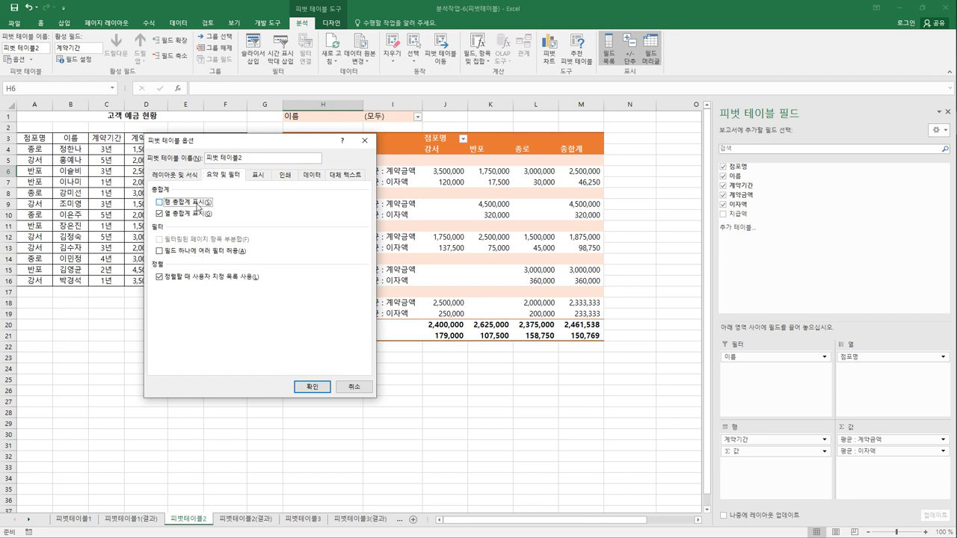
click(195, 217)
click(323, 390)
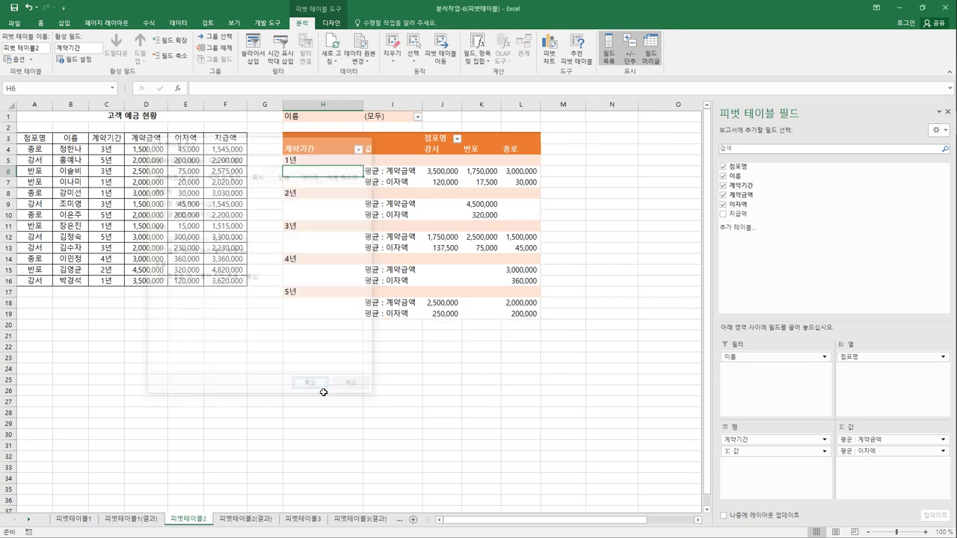
click(460, 390)
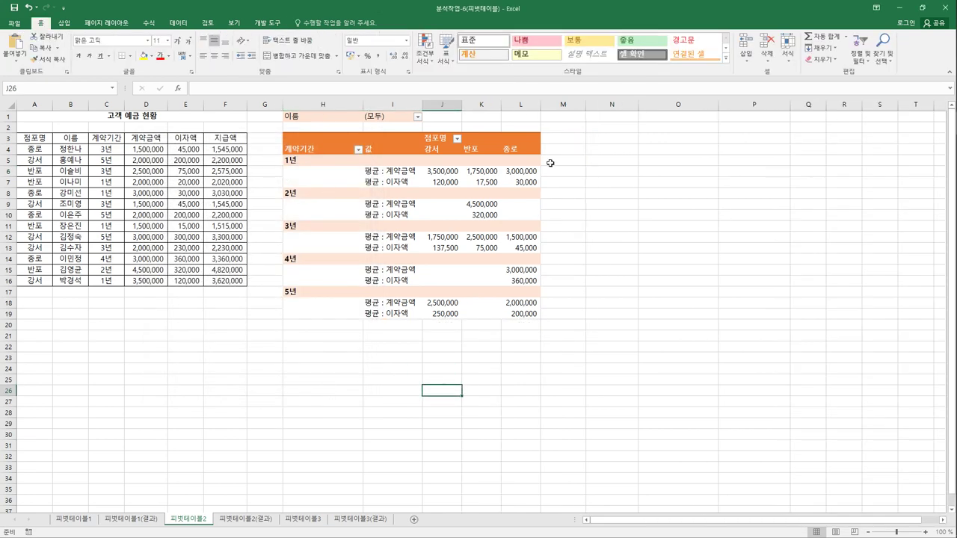
Step: Compare the finished pivot table on 피벗테이블2 with the answer on the 피벗테이블2(결과) sheet
click(233, 521)
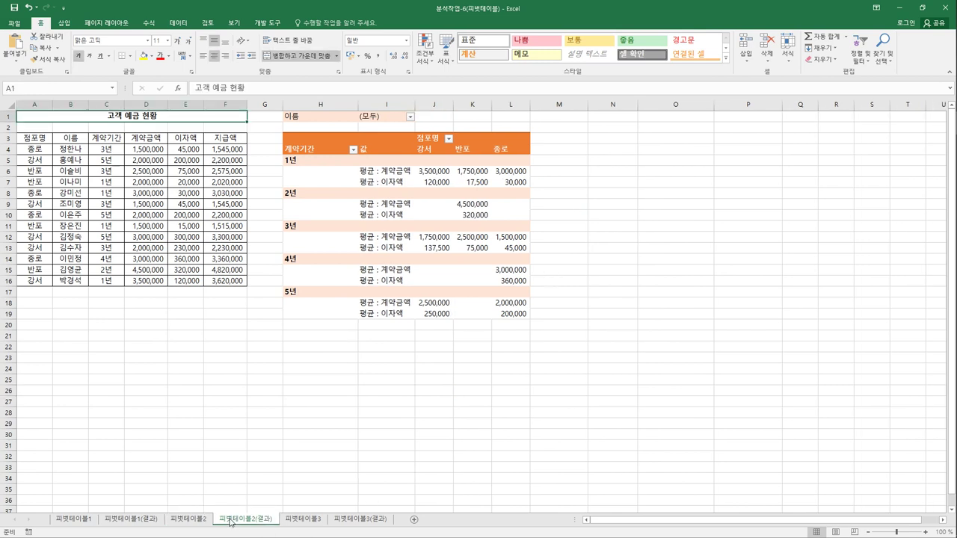
click(193, 521)
click(232, 521)
Step: On the 피벗테이블3 sheet, examine the 임금명세표 data range A3:G13 and its 합계 row
click(311, 521)
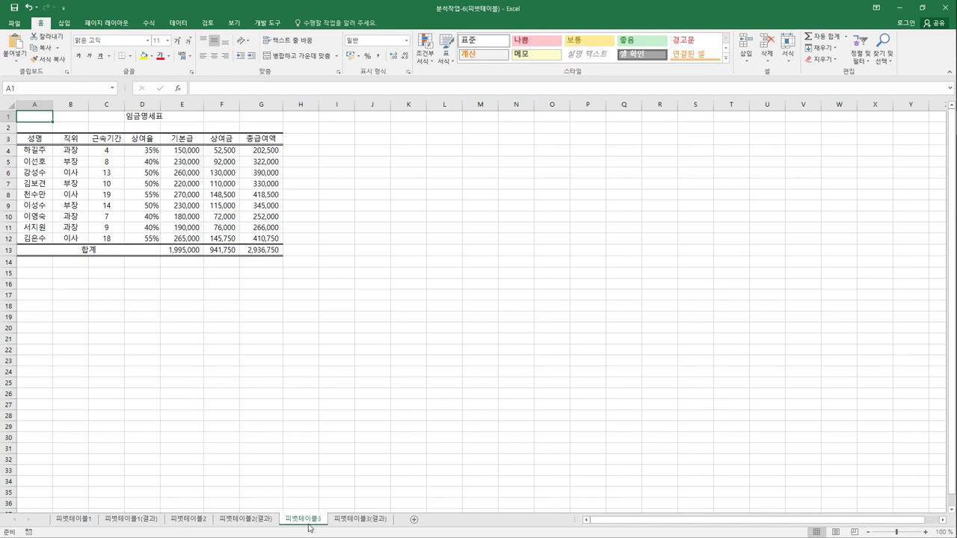
drag(41, 140, 254, 254)
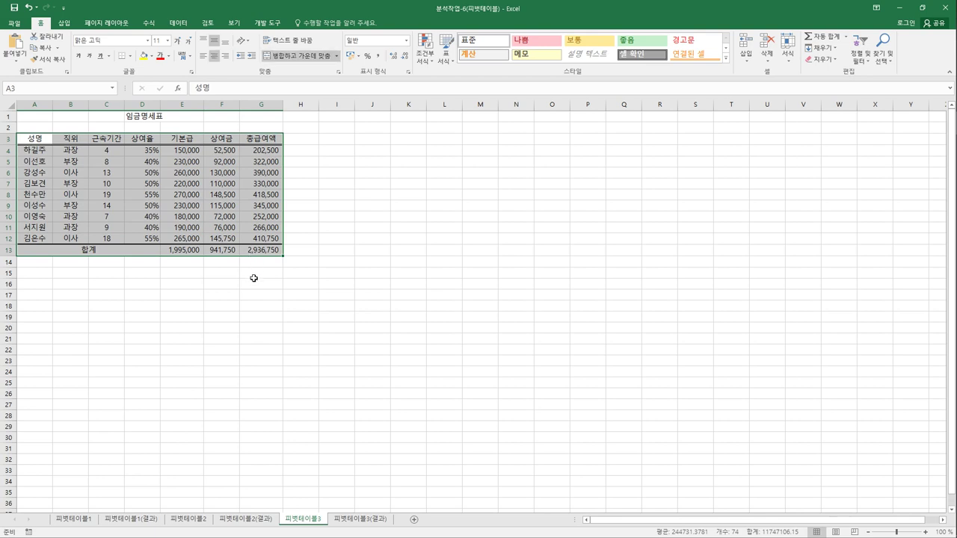
click(254, 278)
click(68, 255)
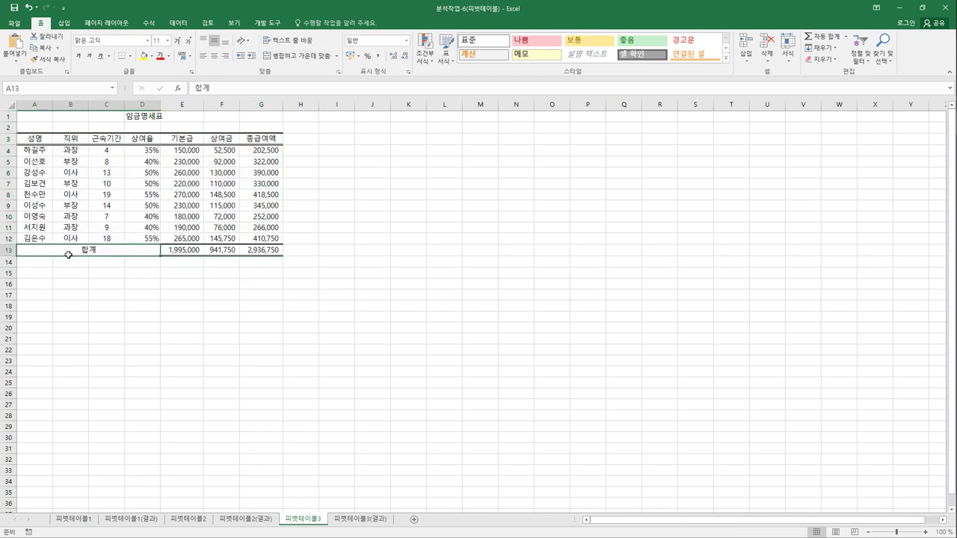
drag(68, 255, 264, 251)
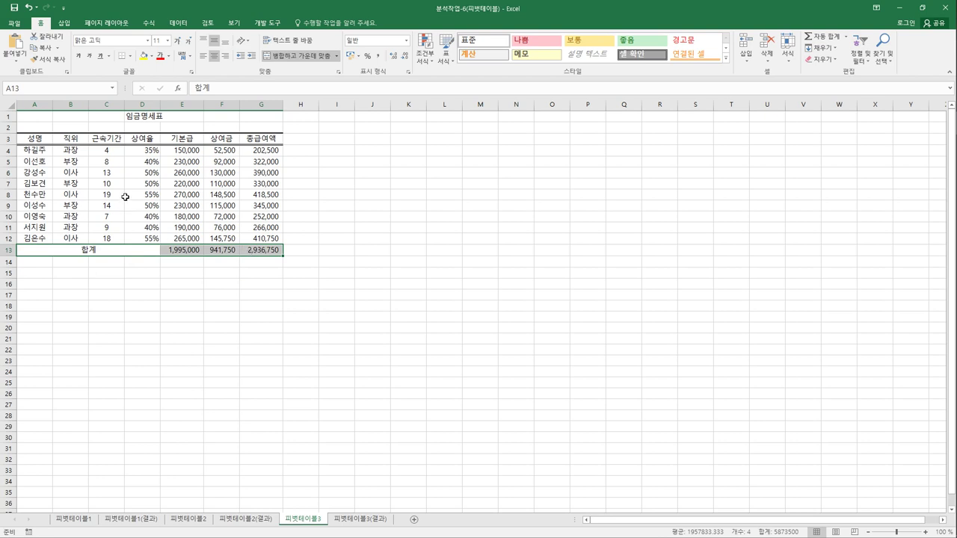
Step: Create a pivot table from 피벗테이블3!$A$3:$G$13 on the existing worksheet at cell A18
click(84, 162)
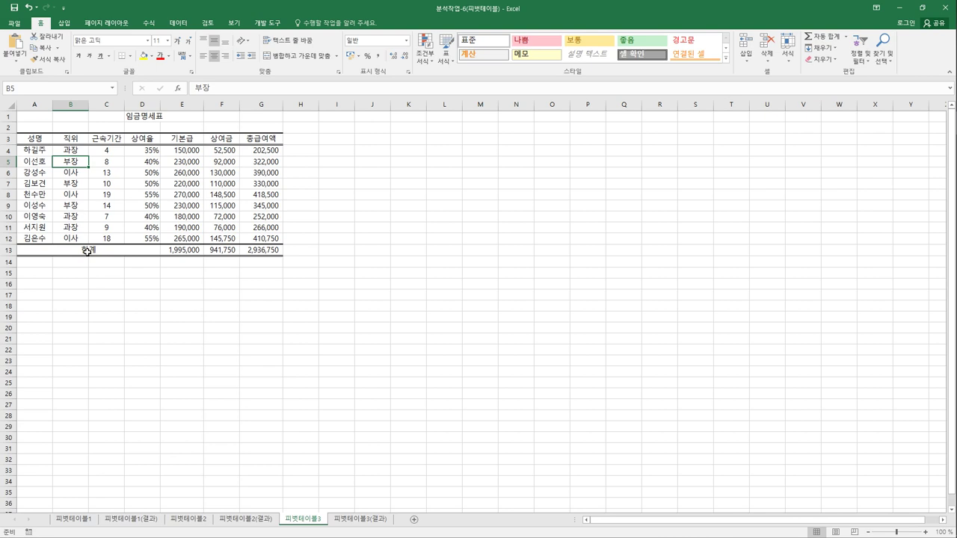
click(63, 23)
click(12, 45)
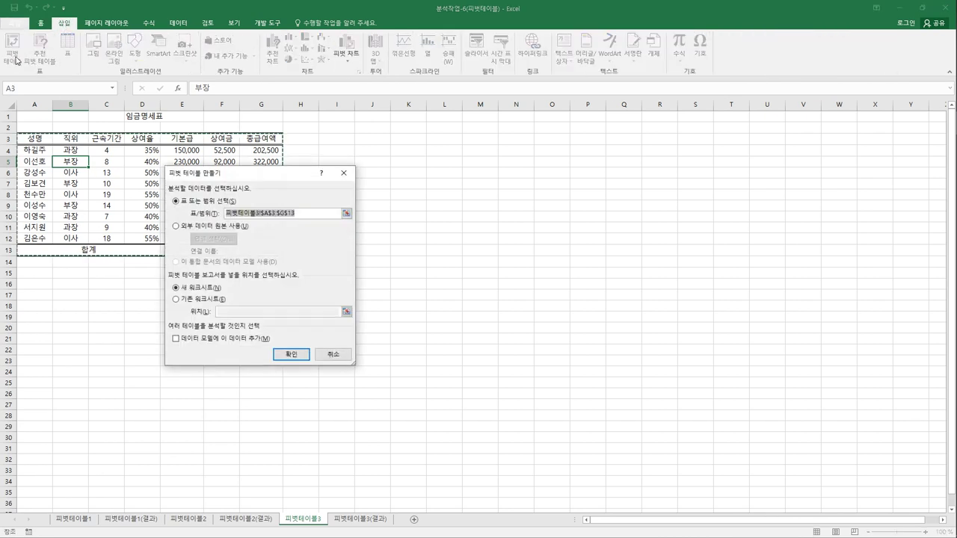
drag(223, 180, 395, 138)
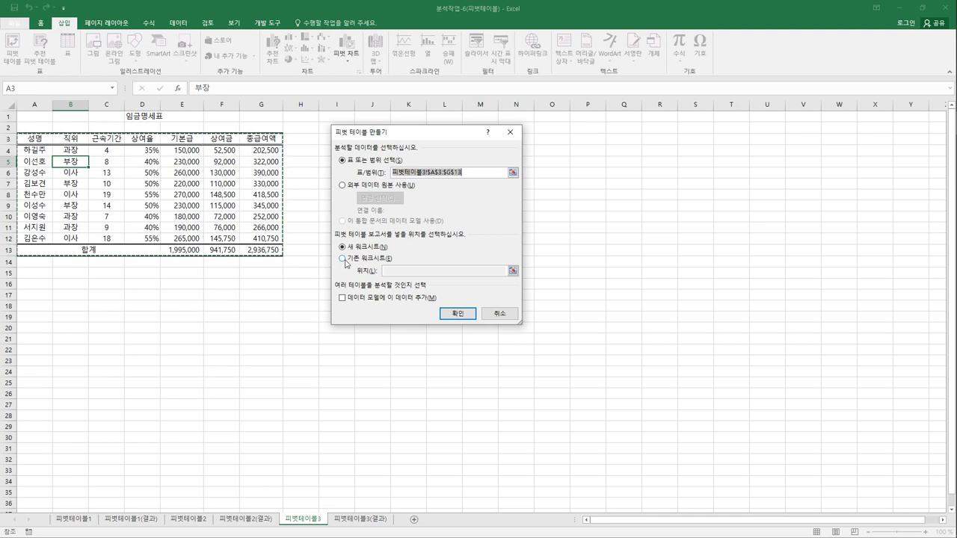
click(343, 258)
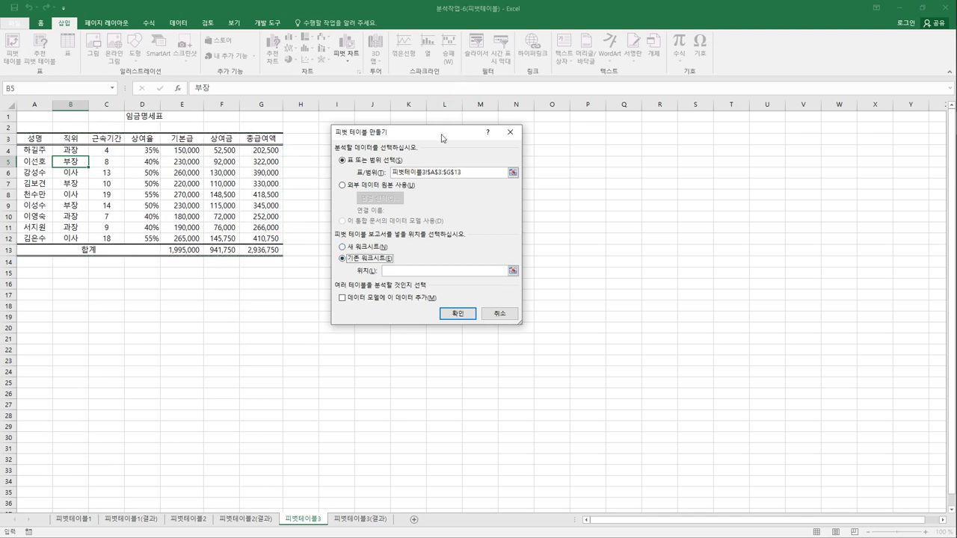
drag(448, 140, 625, 146)
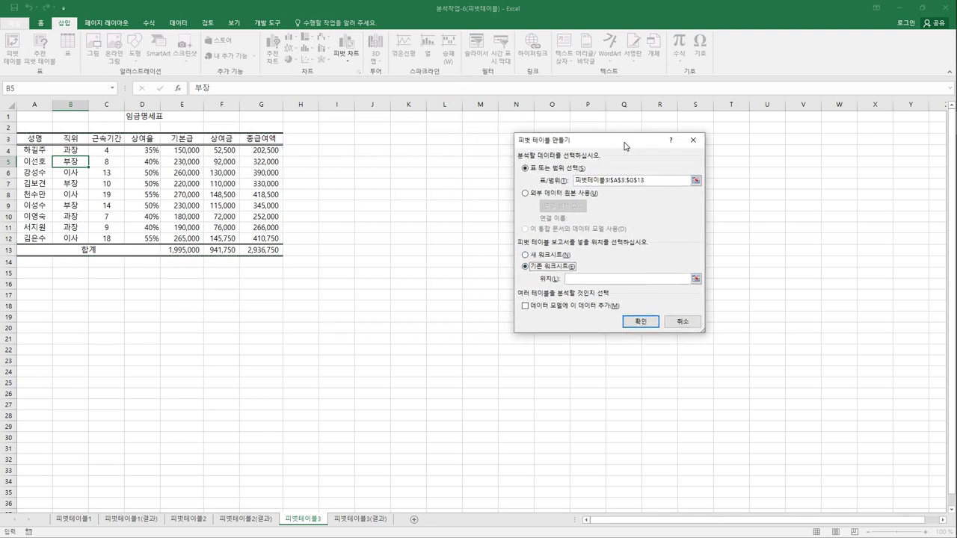
click(41, 311)
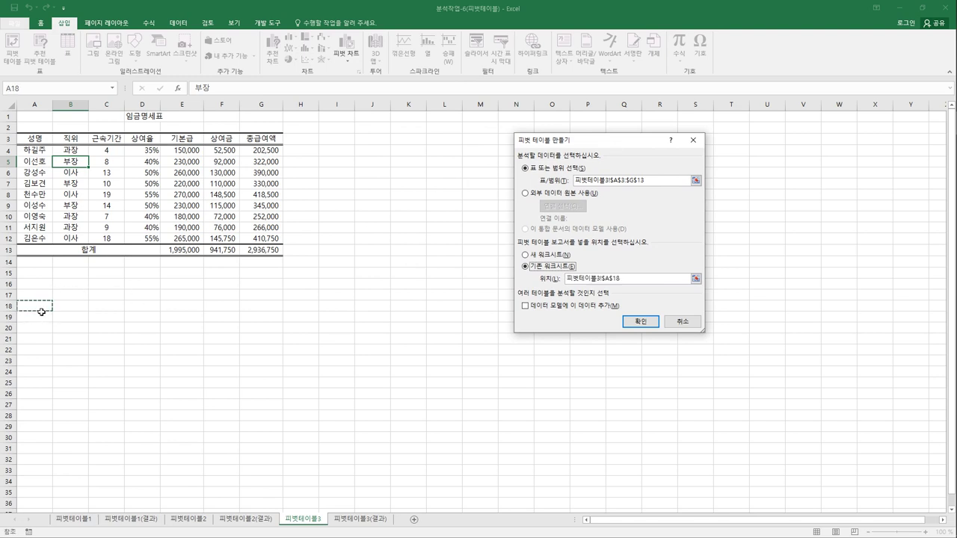
click(633, 323)
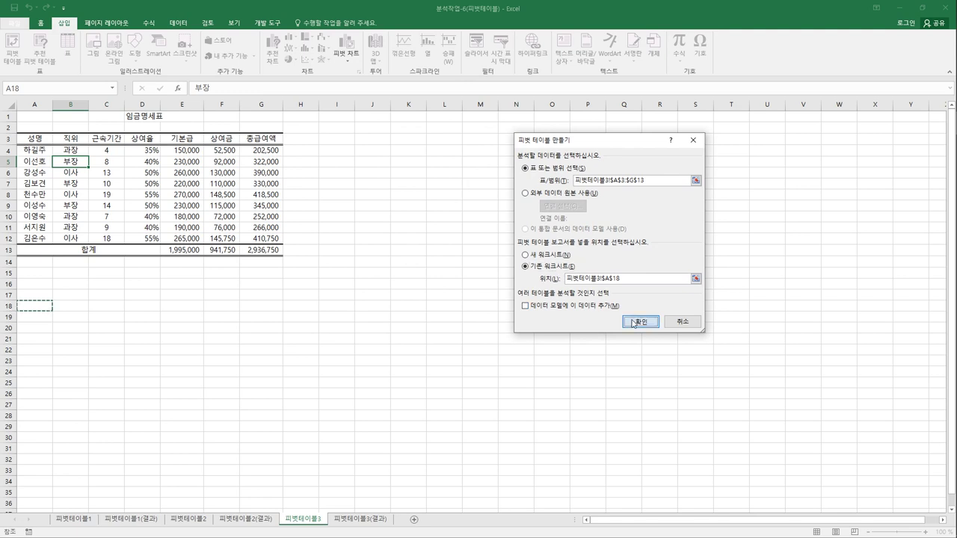
Step: Place 직위 in the columns, 근속기간 in the rows, and 기본급 and 상여금 in the values of the pivot table
scroll(329, 340, down, 4)
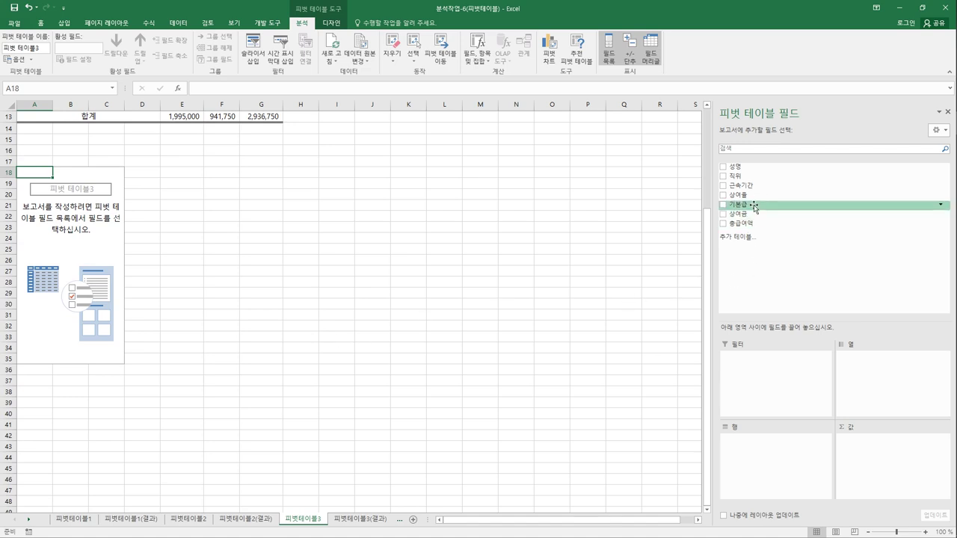
drag(746, 181, 852, 384)
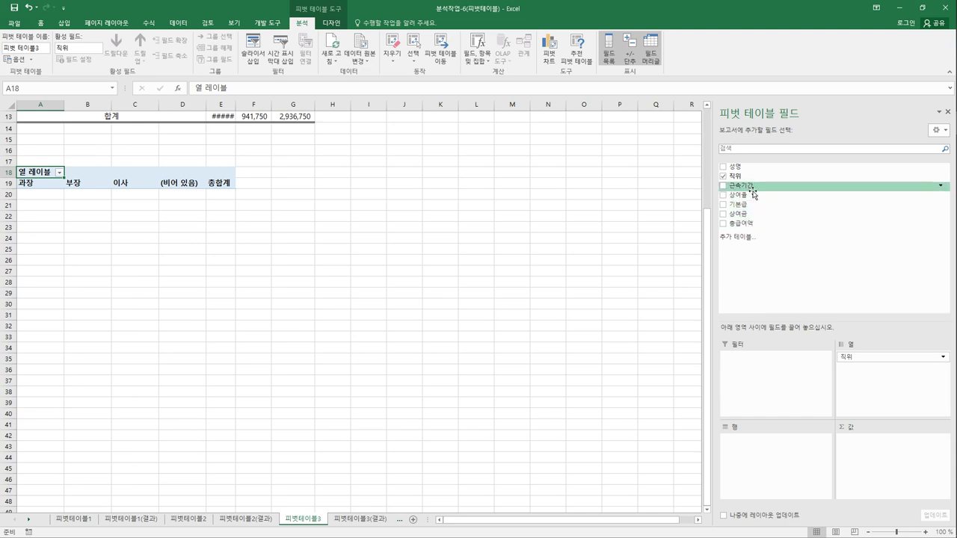
drag(753, 194, 762, 483)
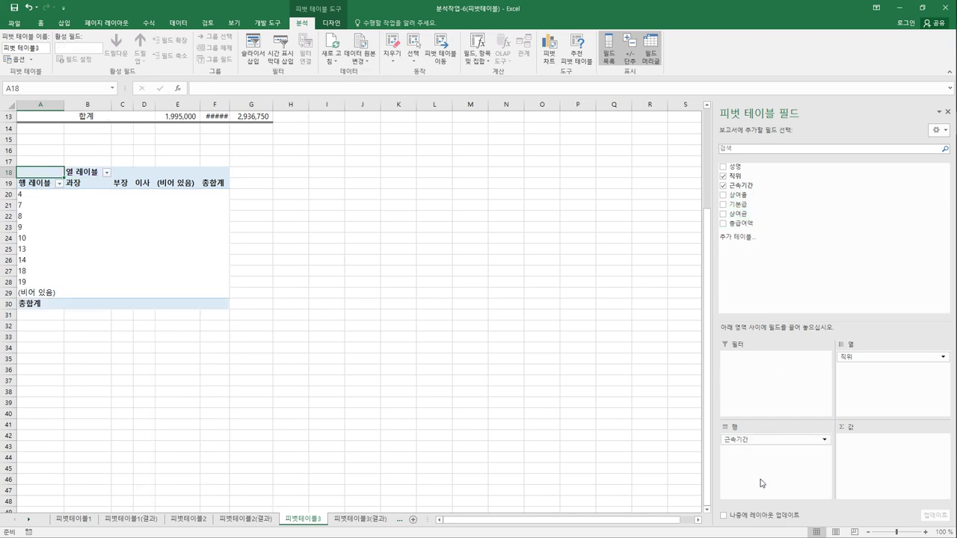
drag(748, 204, 852, 472)
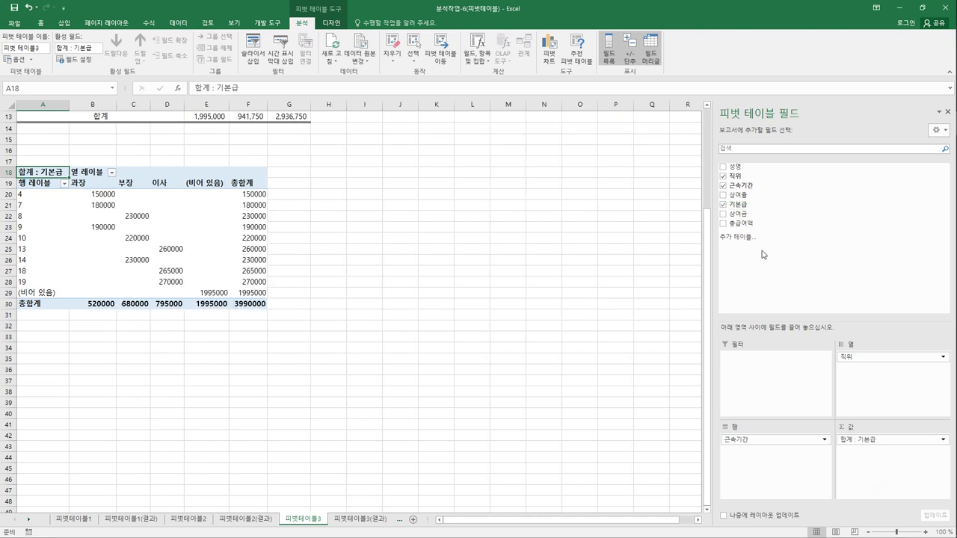
drag(758, 213, 856, 478)
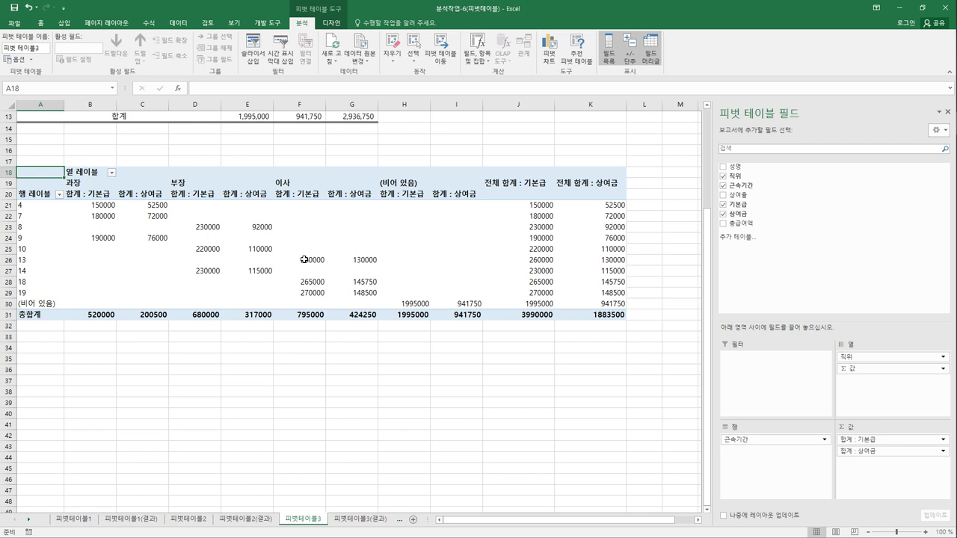
Step: Group the 근속기간 row labels from 1 to 20 in intervals of 5
click(35, 206)
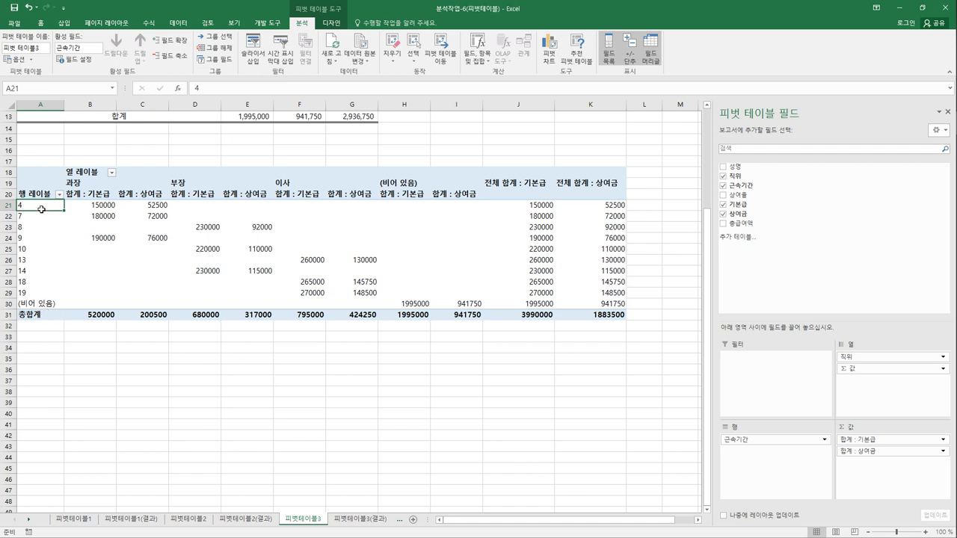
right_click(39, 207)
click(93, 302)
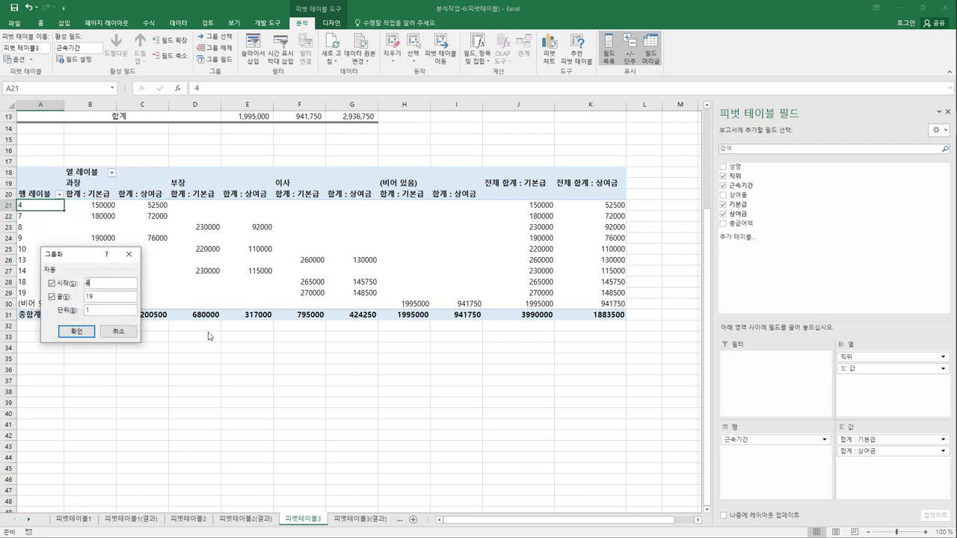
drag(91, 246, 190, 249)
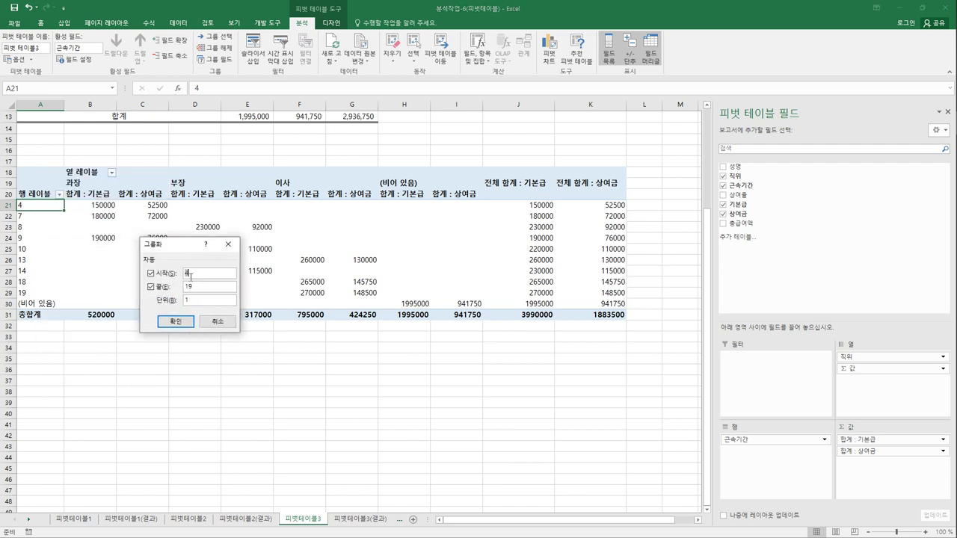
text(1)
key(Tab)
text(20)
key(Tab)
click(190, 306)
key(BackSpace)
text(5)
click(183, 324)
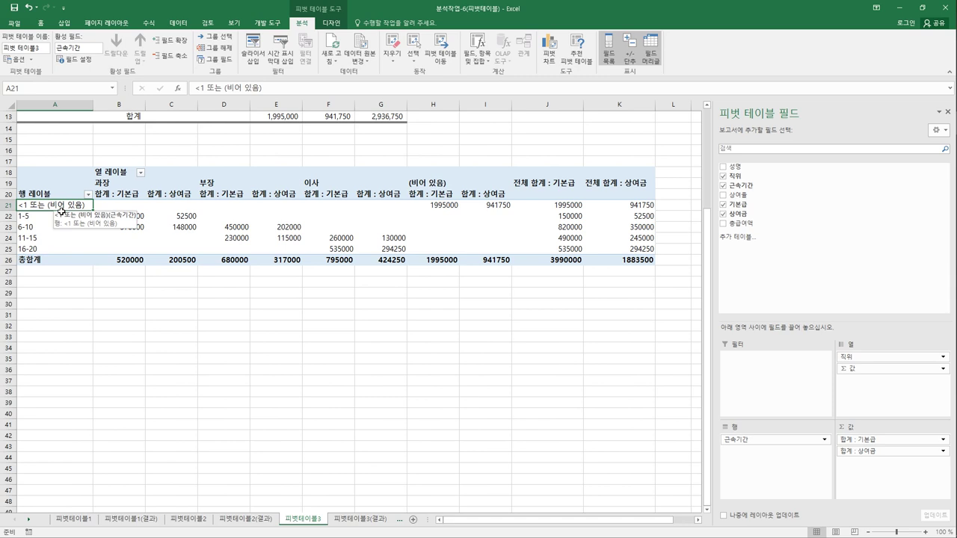
Step: Examine the blank (비어 있음) row and column items of the pivot table against the source data's 합계 row
scroll(79, 241, up, 2)
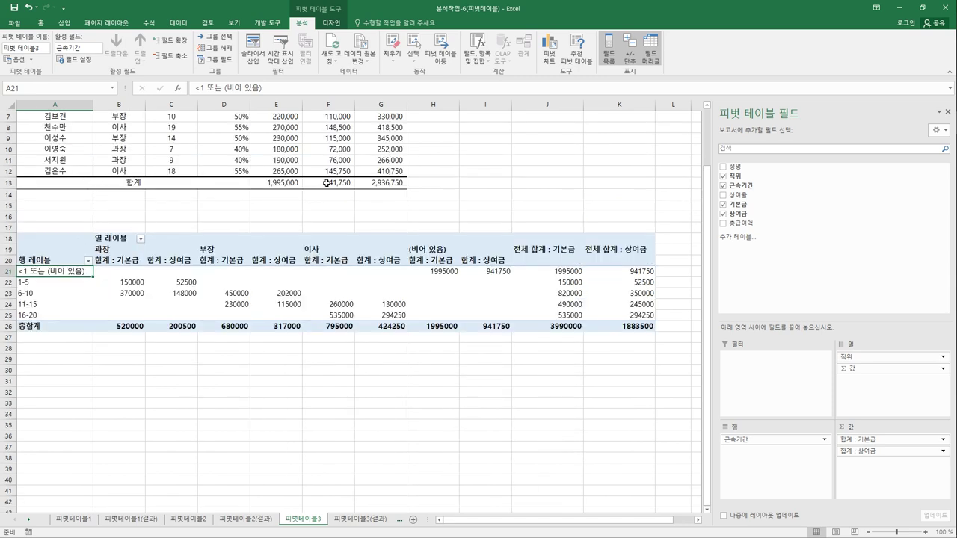
click(421, 250)
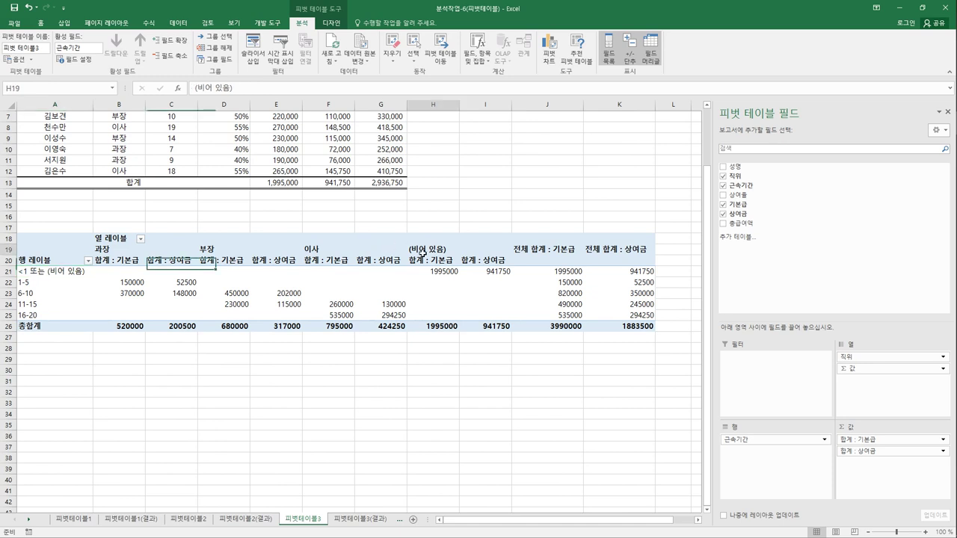
click(39, 273)
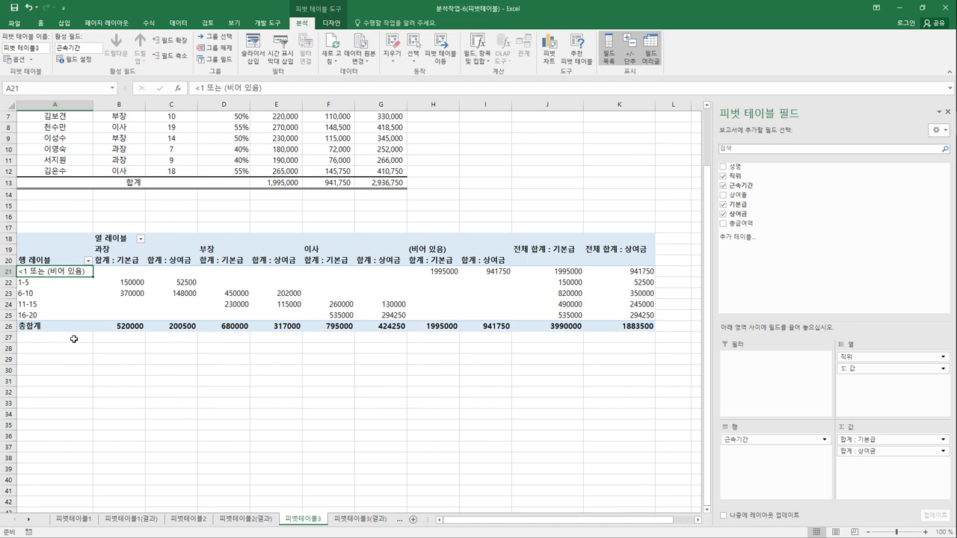
scroll(139, 335, up, 2)
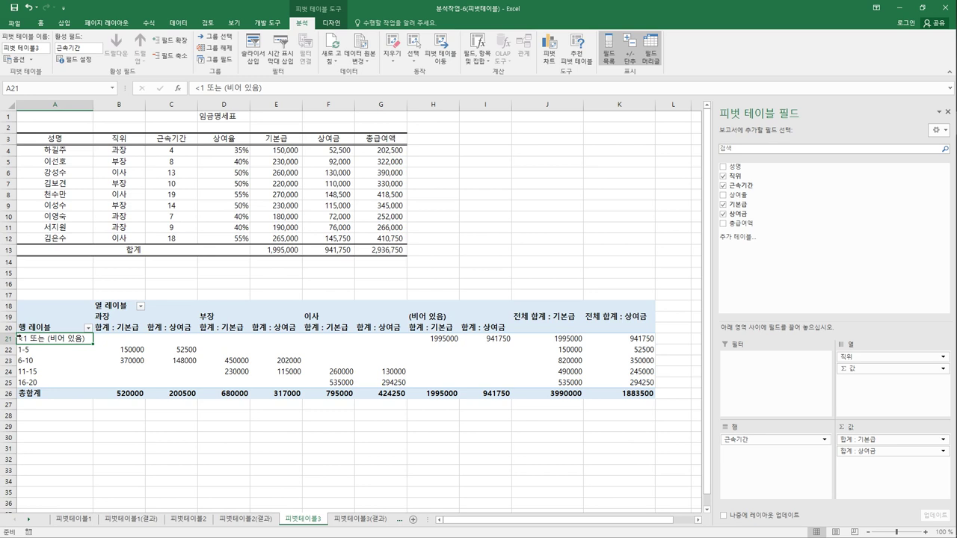
drag(9, 305, 11, 399)
right_click(10, 328)
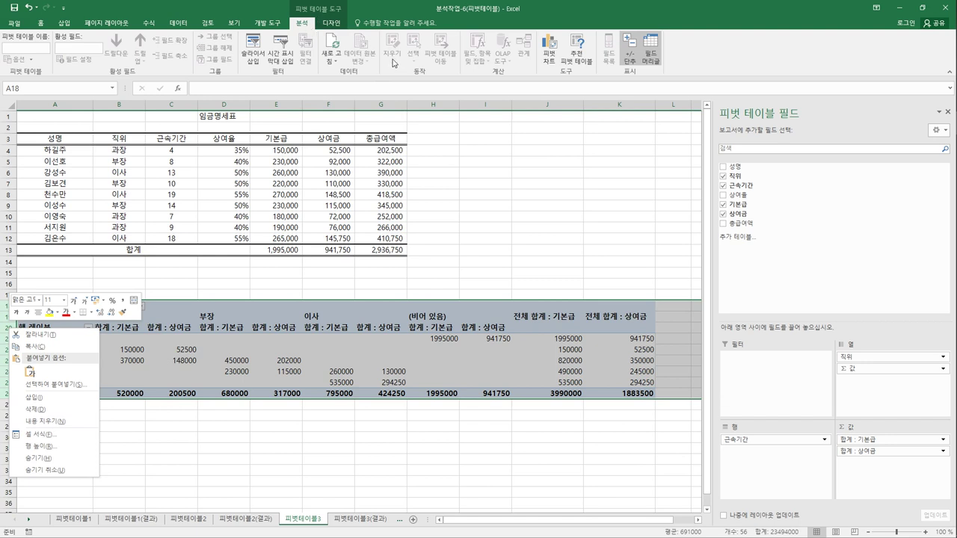
key(Escape)
Step: Change the pivot table's data source to 피벗테이블3!$A$3:$G$12, leaving out the 합계 row
click(393, 310)
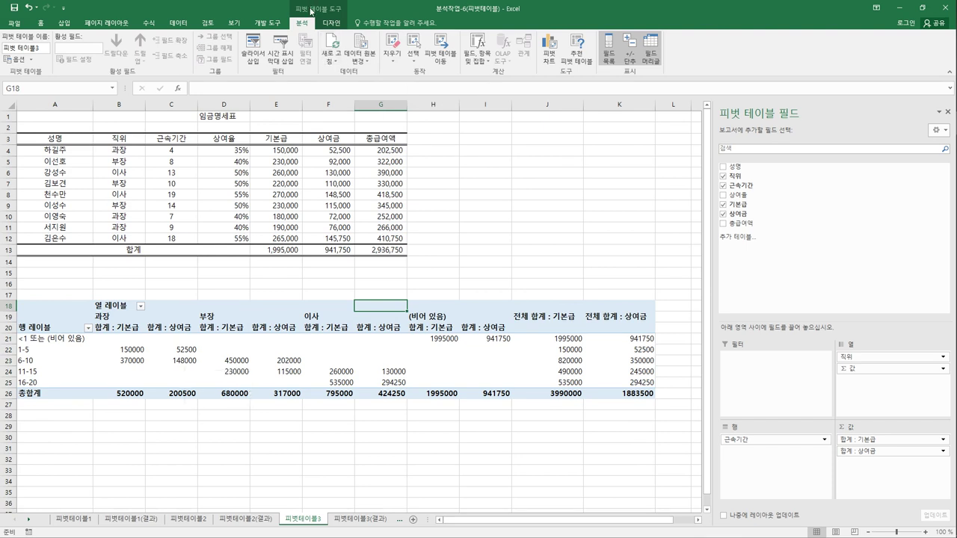
click(364, 64)
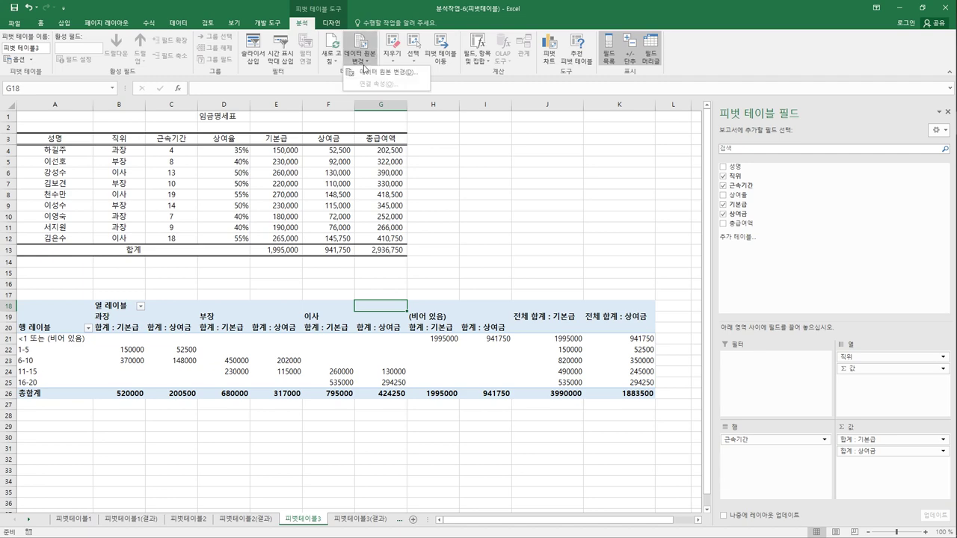
click(367, 72)
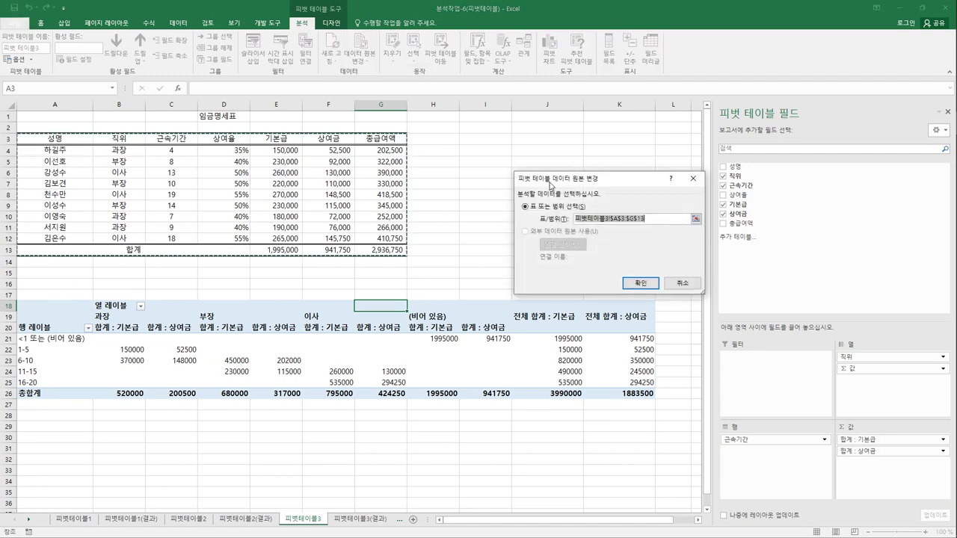
drag(543, 178, 231, 280)
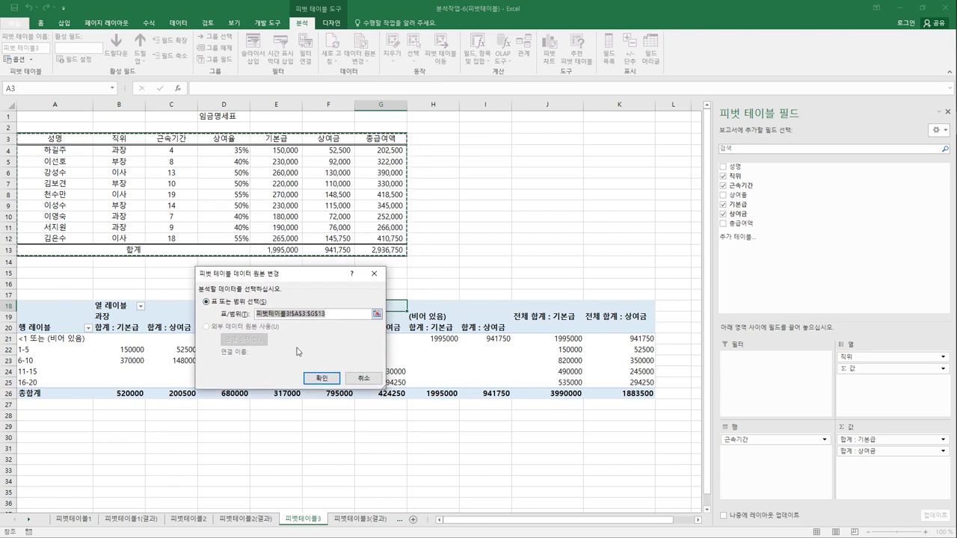
drag(57, 142, 372, 239)
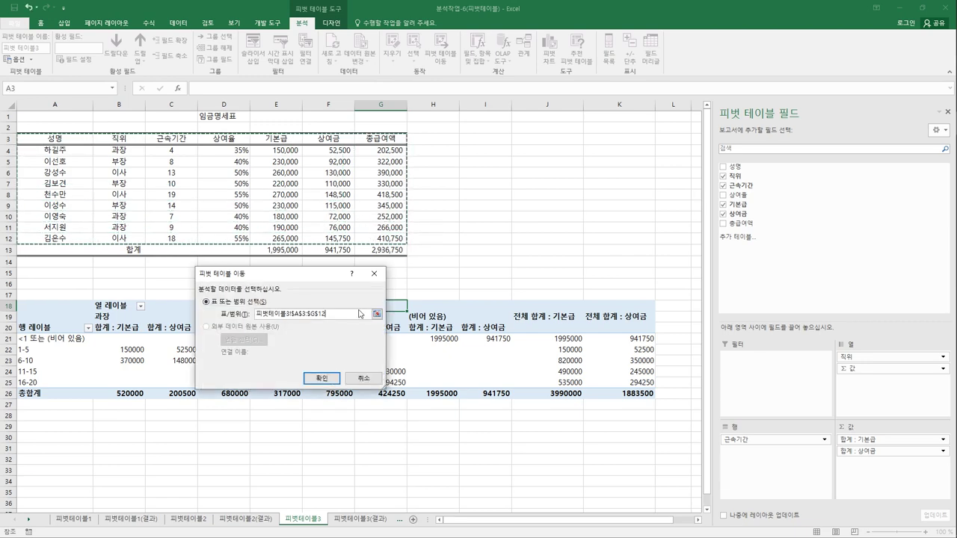
click(321, 378)
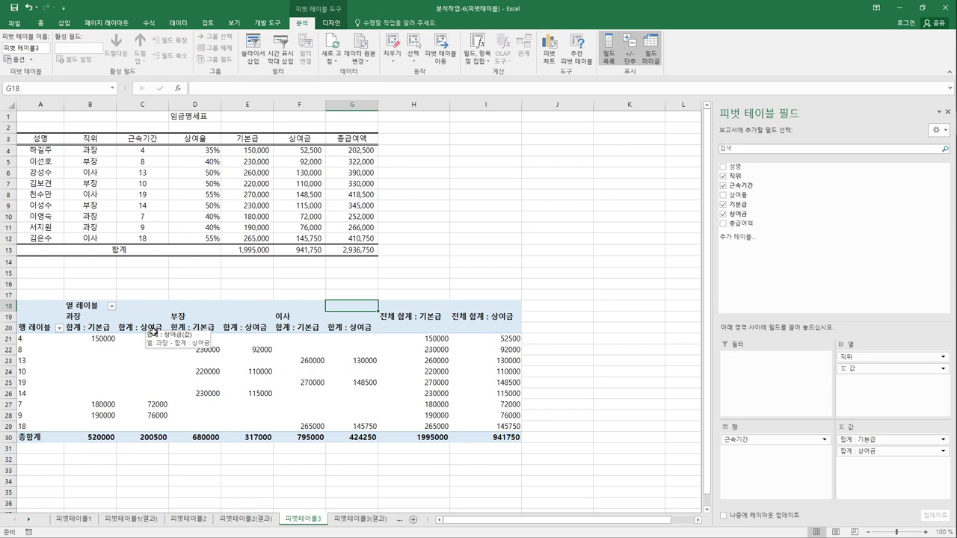
Step: Group the 근속기간 row labels again, starting at 1, ending at 20, with a unit of 5
click(40, 341)
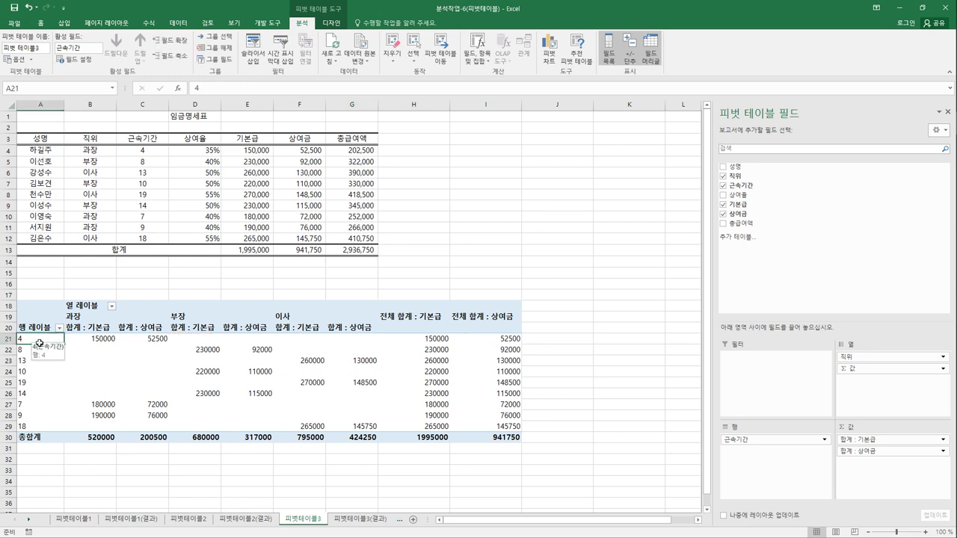
right_click(40, 343)
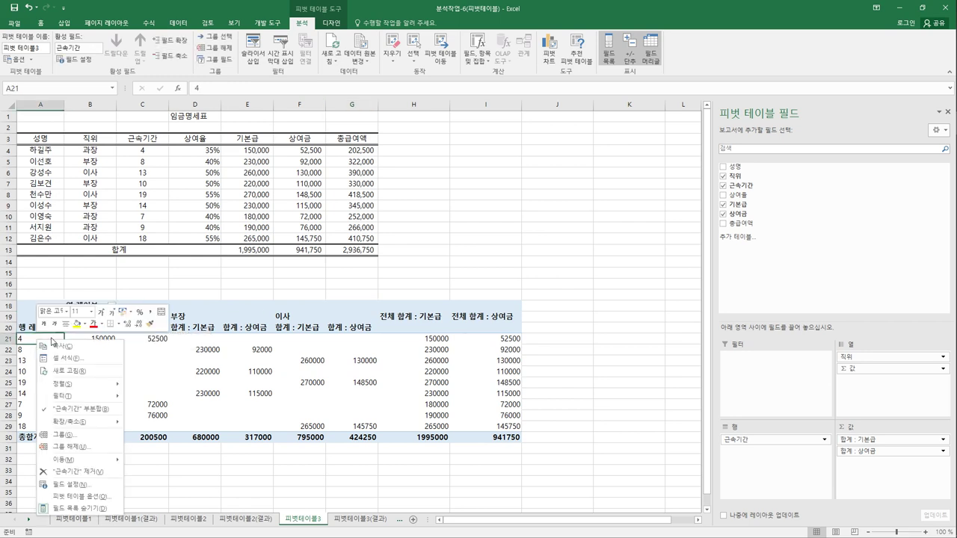
click(73, 435)
text(1)
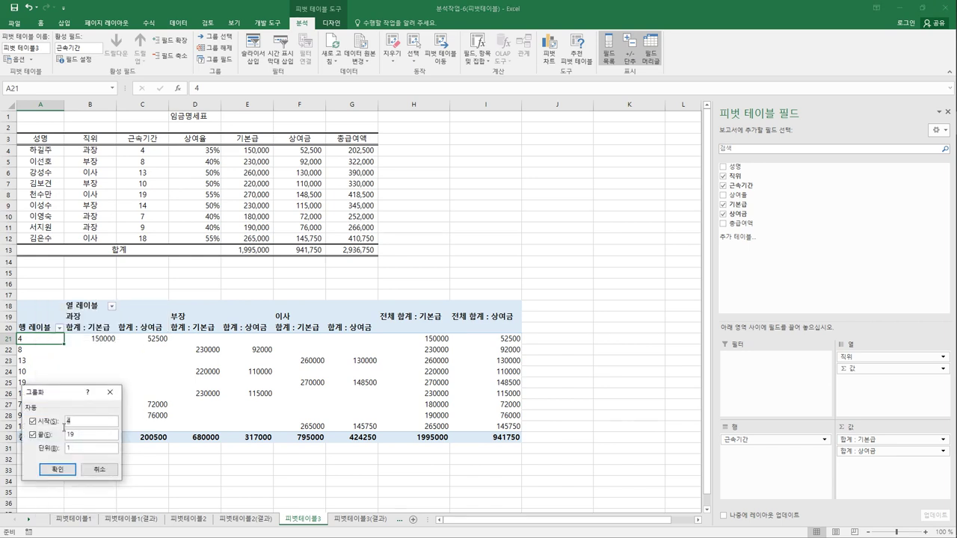
double_click(67, 435)
text(20)
key(Tab)
text(5)
click(58, 469)
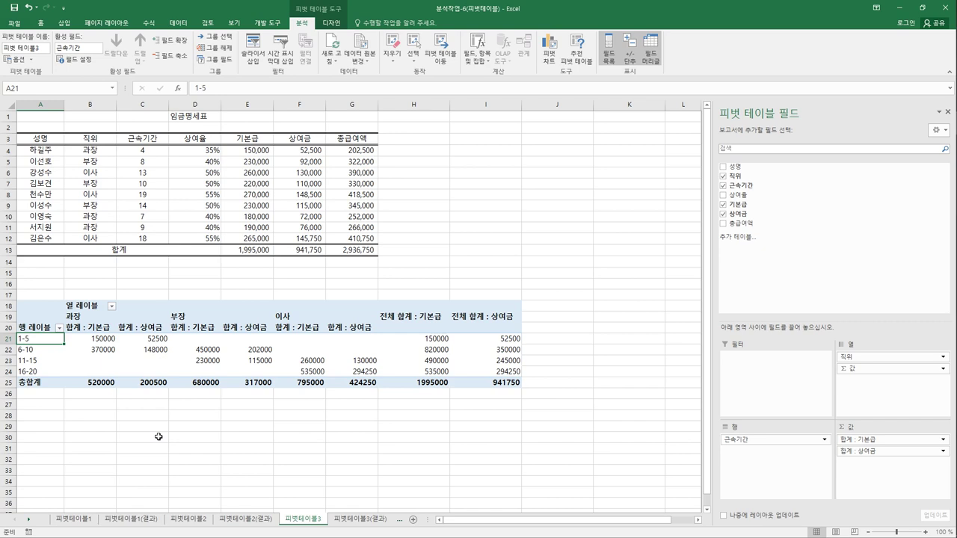
Step: Format the 합계 : 기본급 value field as 숫자 with 0 decimal places and the thousands separator
click(107, 329)
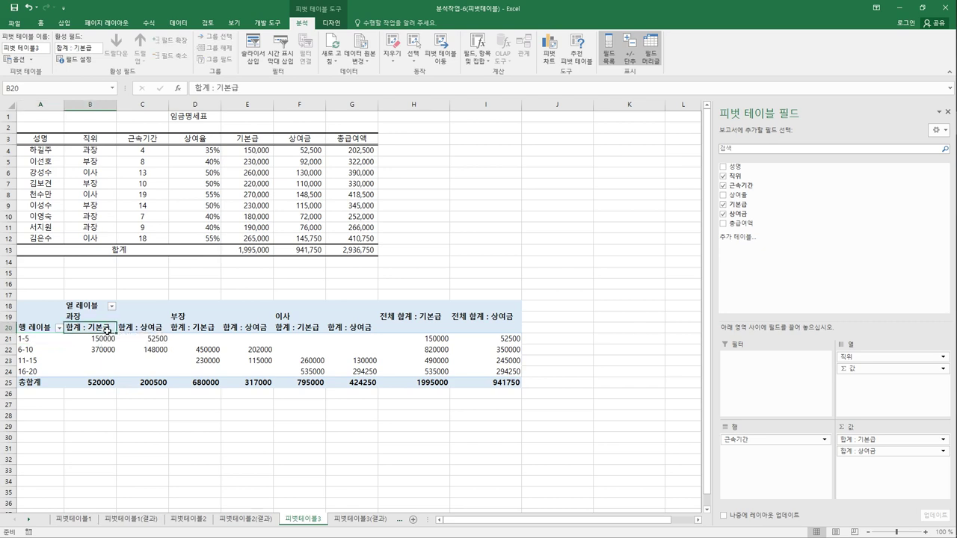
right_click(107, 330)
click(159, 438)
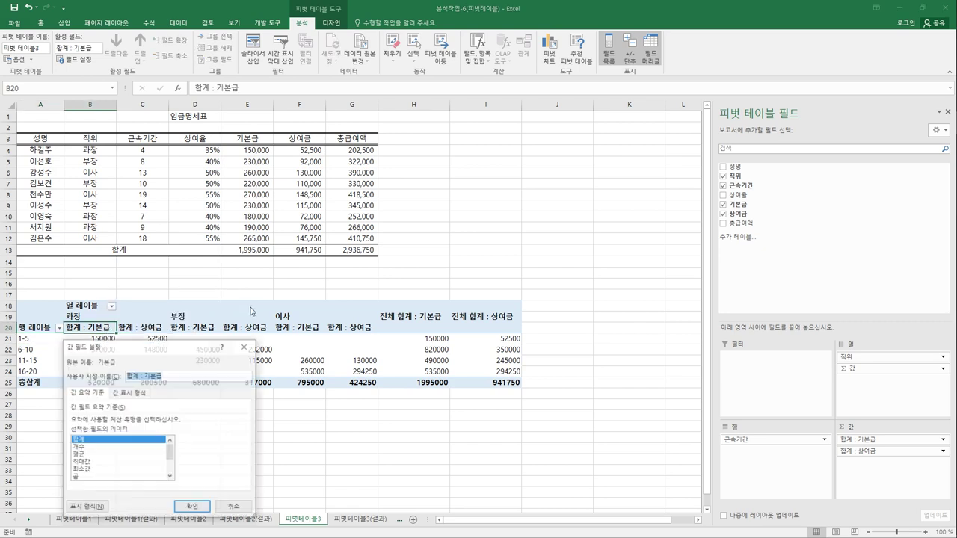
drag(200, 345, 349, 194)
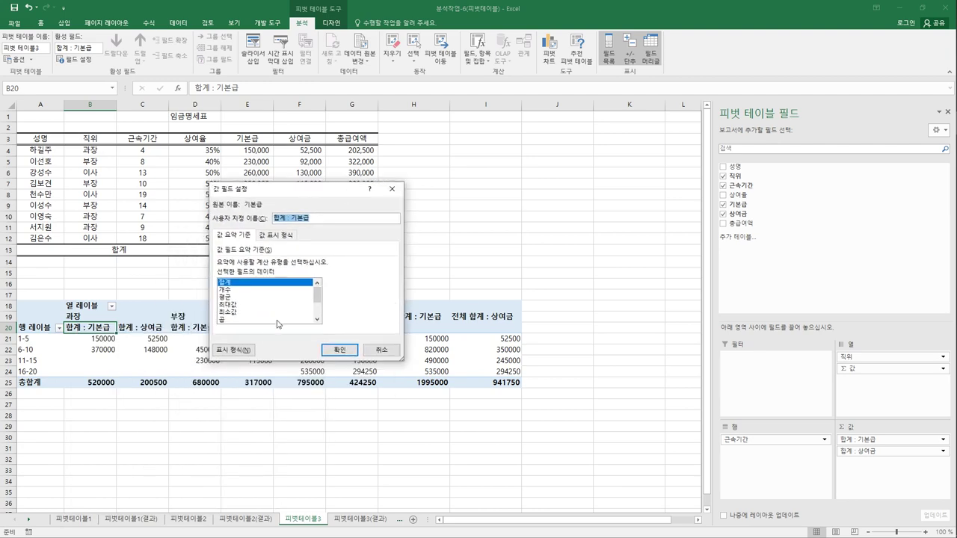
click(237, 350)
click(40, 326)
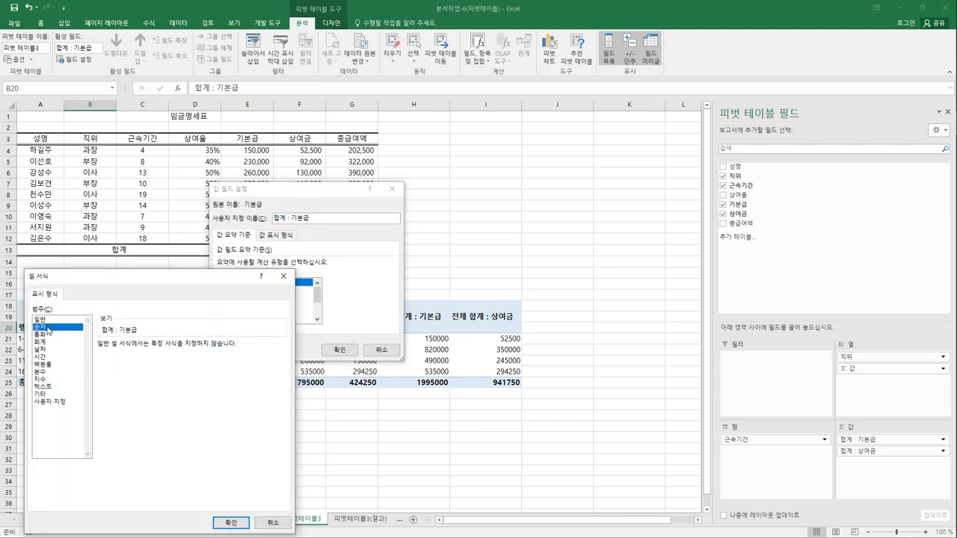
click(116, 362)
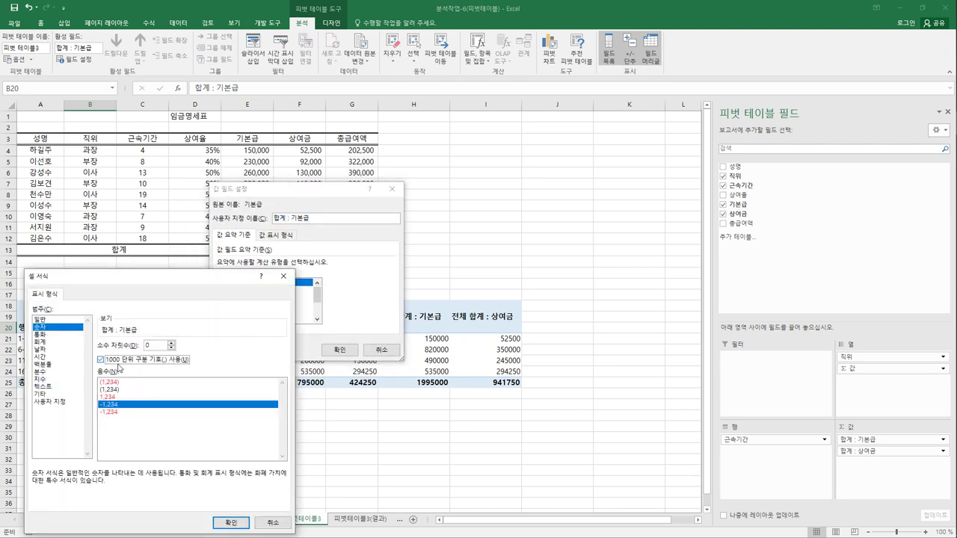
click(230, 523)
click(339, 350)
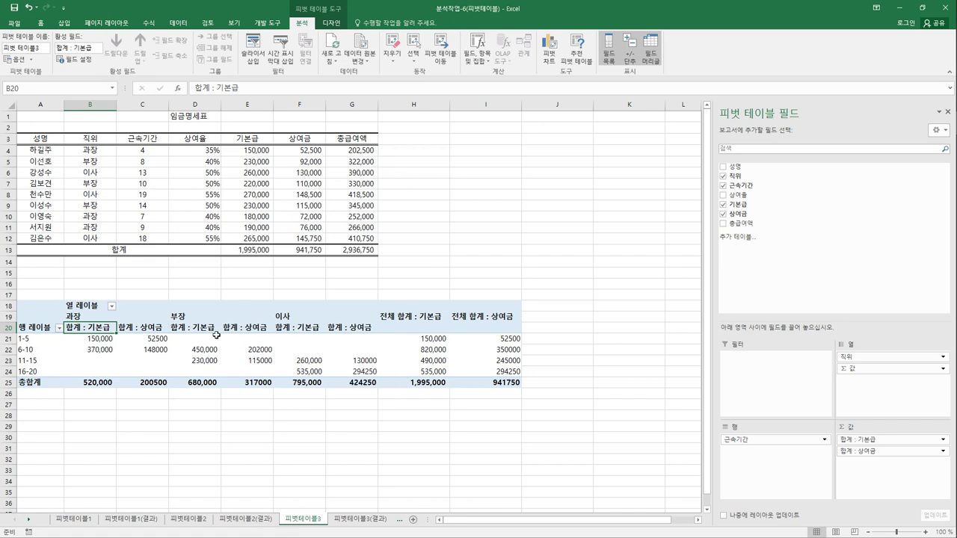
Step: Format the 합계 : 상여금 value field as 숫자 with the thousands separator
click(142, 330)
right_click(142, 331)
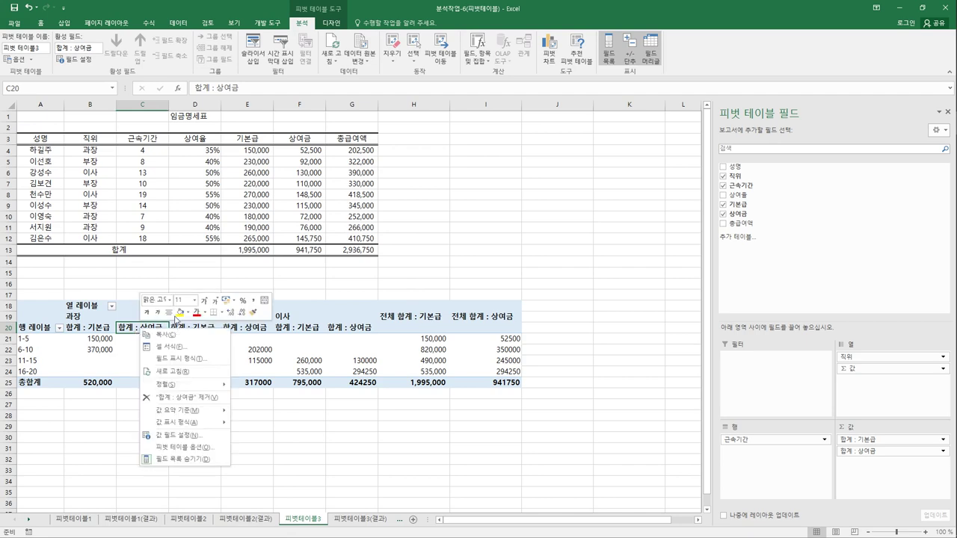
click(204, 437)
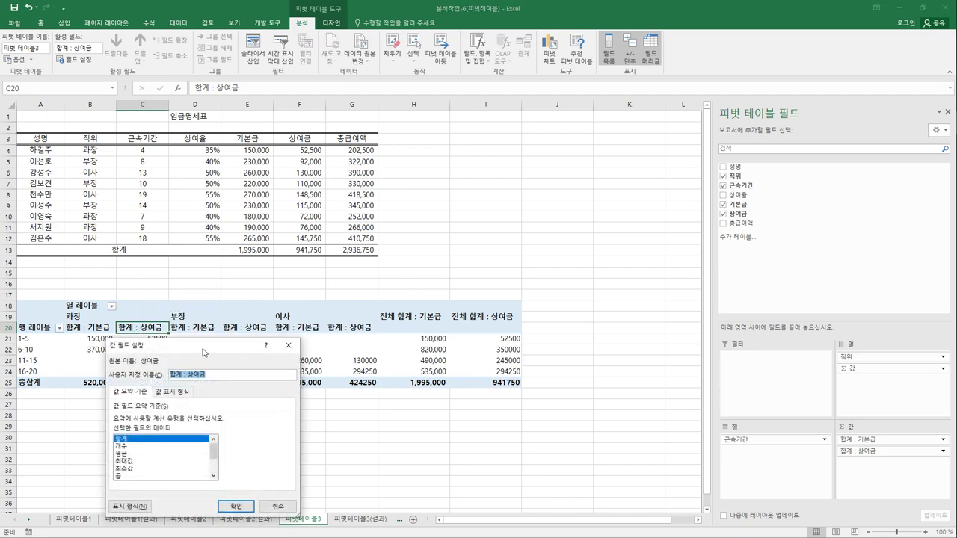
drag(205, 349, 405, 124)
click(325, 287)
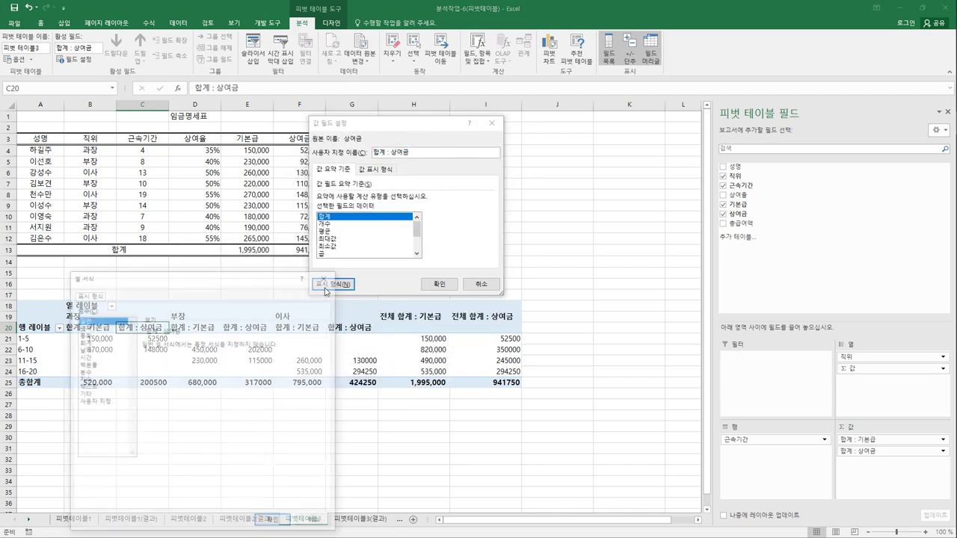
drag(261, 275, 259, 132)
click(92, 182)
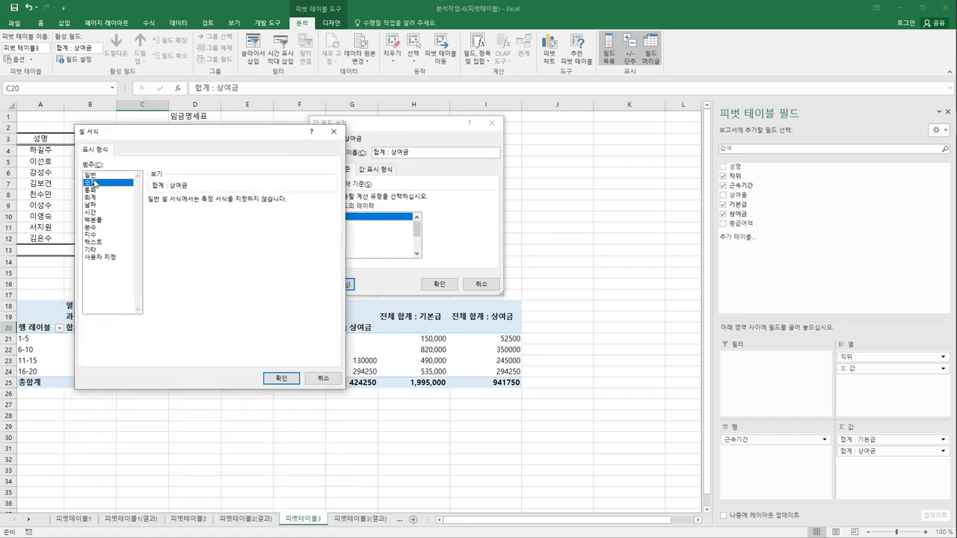
click(152, 215)
click(284, 384)
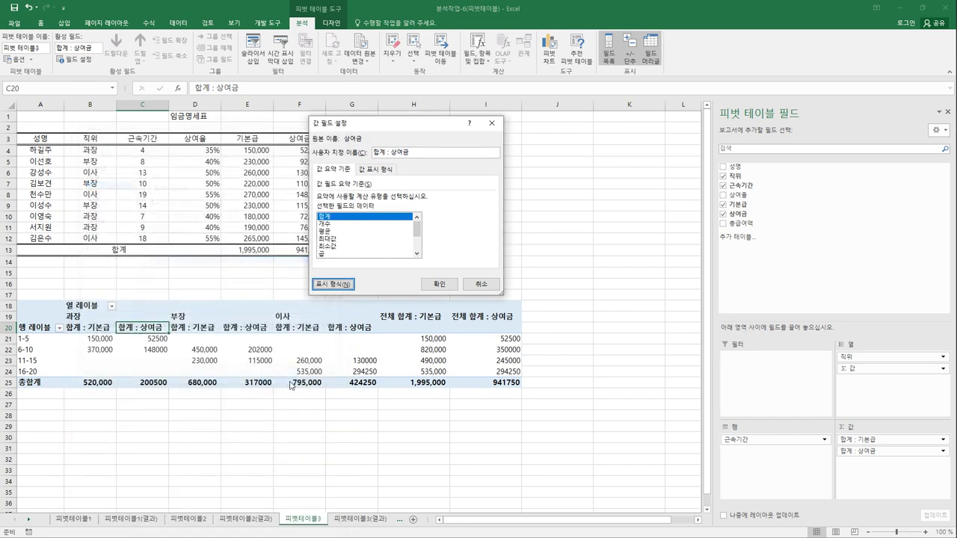
click(438, 284)
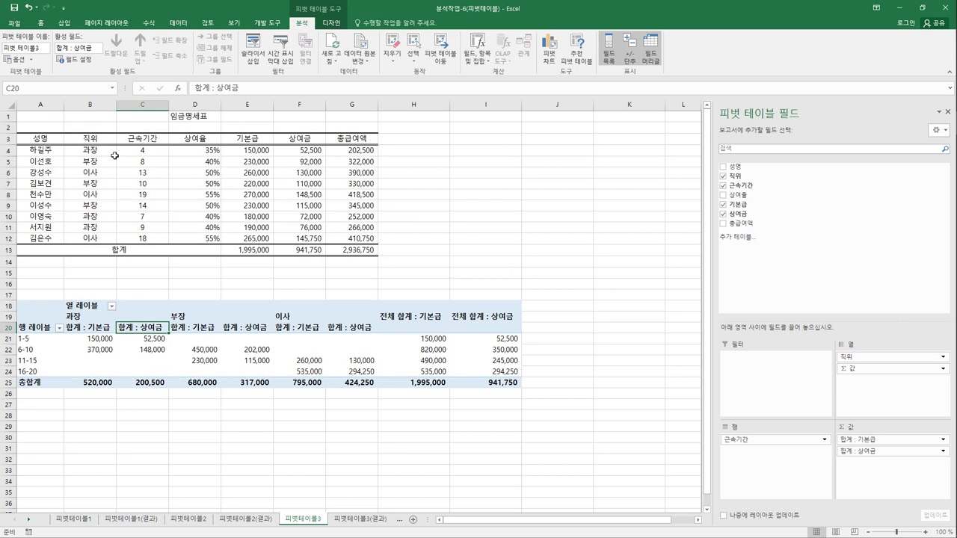
Step: Turn off the pivot table's row grand totals (행 총합계 표시) and set empty cells to show *
click(13, 59)
click(254, 236)
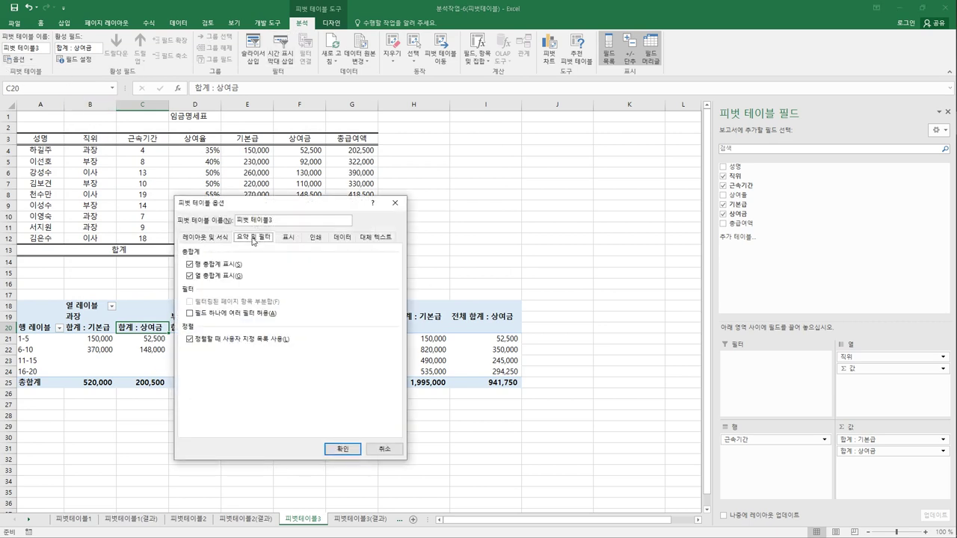
click(228, 268)
click(205, 239)
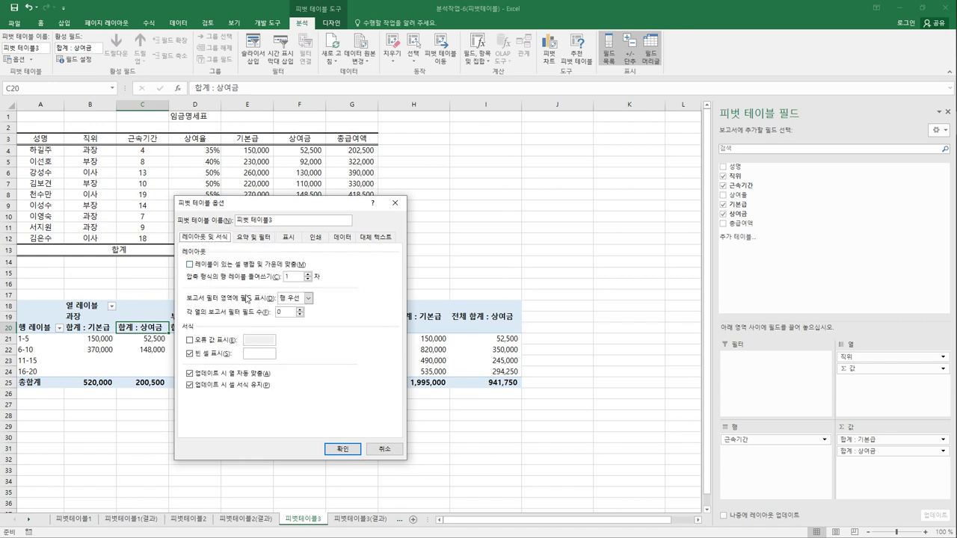
click(261, 358)
click(344, 452)
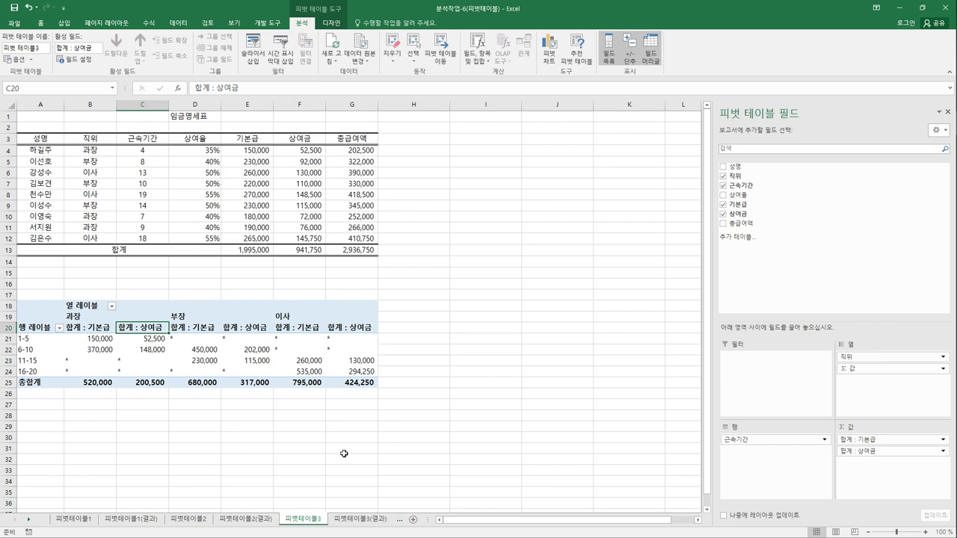
Step: Change the pivot table's report layout to outline form (개요 형식으로 표시)
click(332, 23)
click(64, 57)
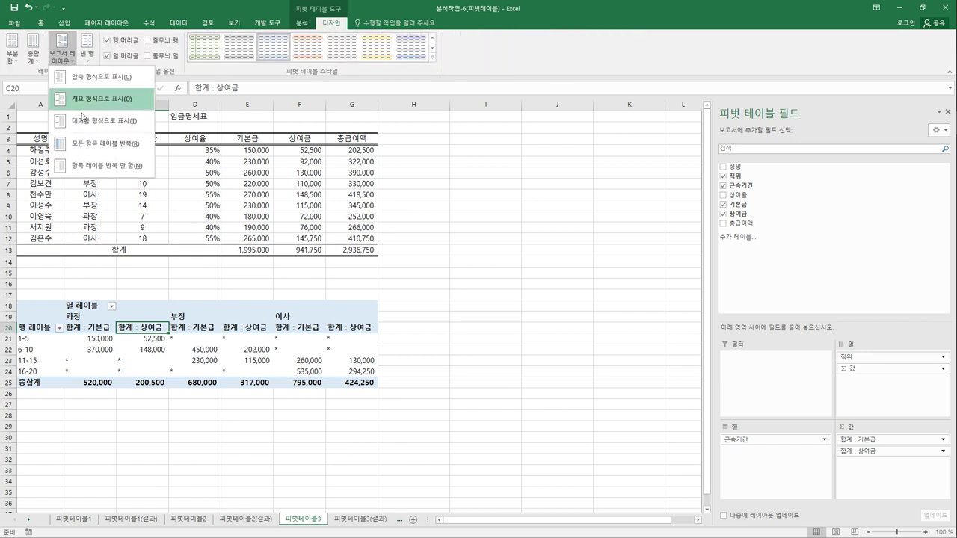
click(88, 108)
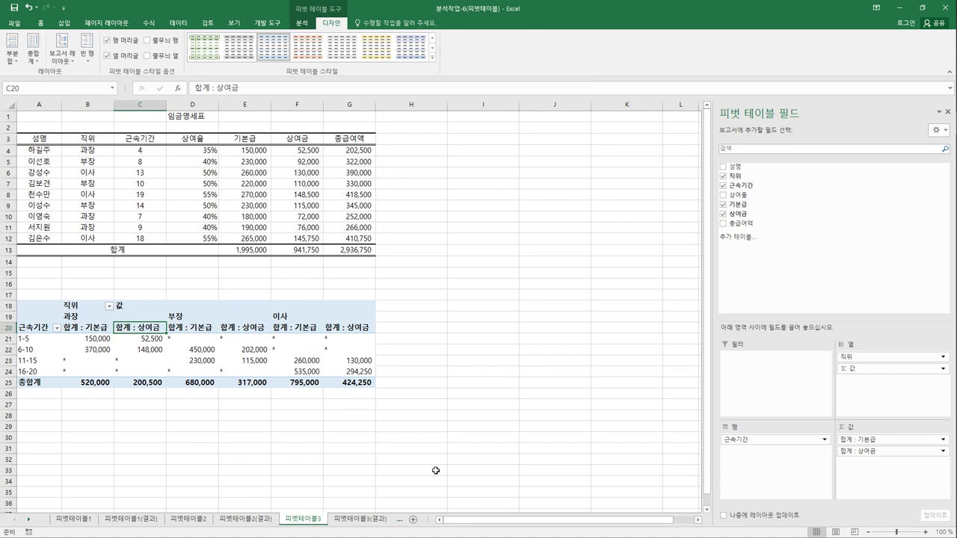
Step: Compare the finished pivot table with the one on the 피벗테이블3(결과) sheet, returning to 피벗테이블3
click(355, 521)
click(271, 523)
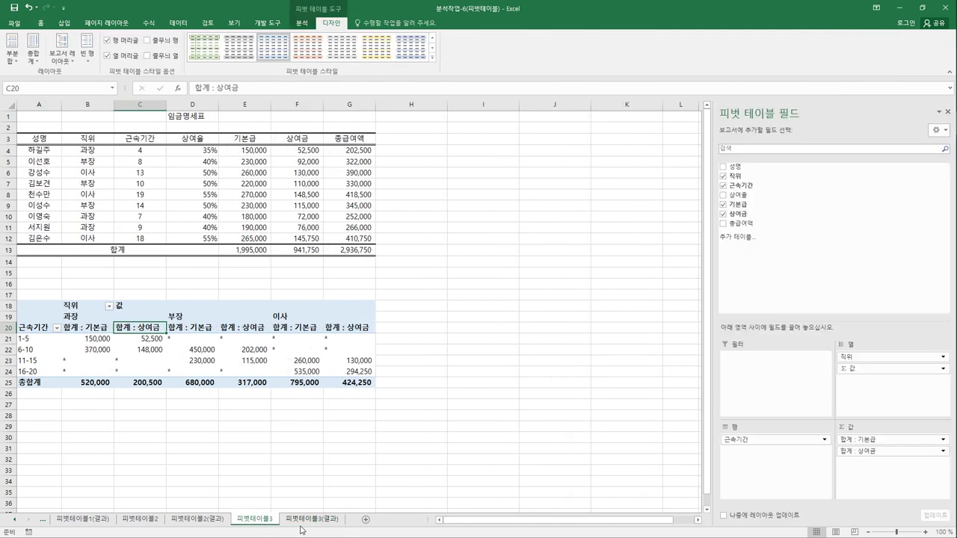
click(299, 523)
click(254, 520)
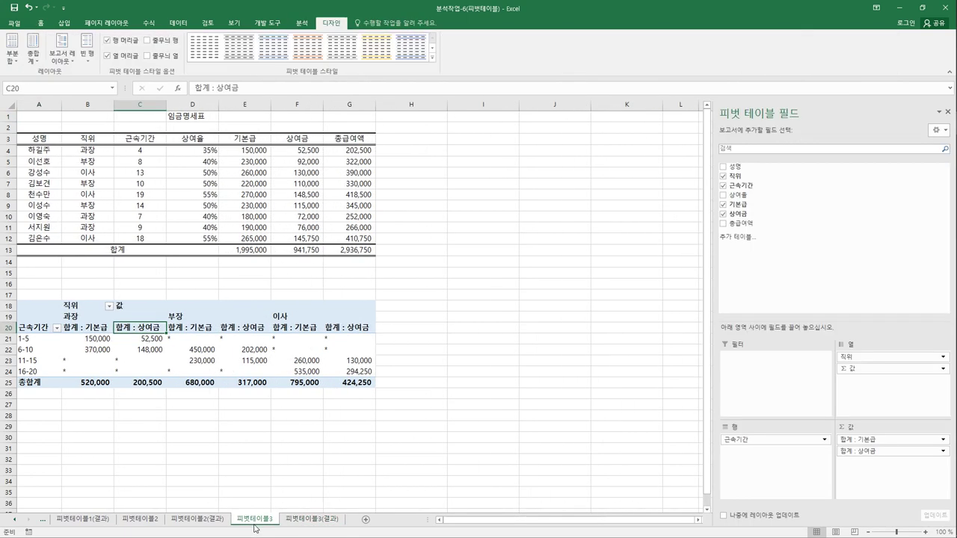
click(447, 428)
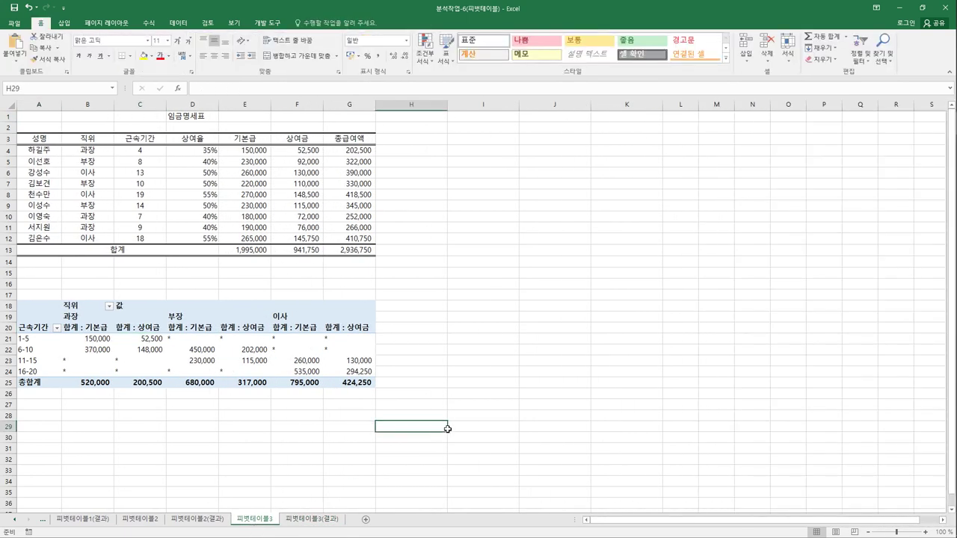